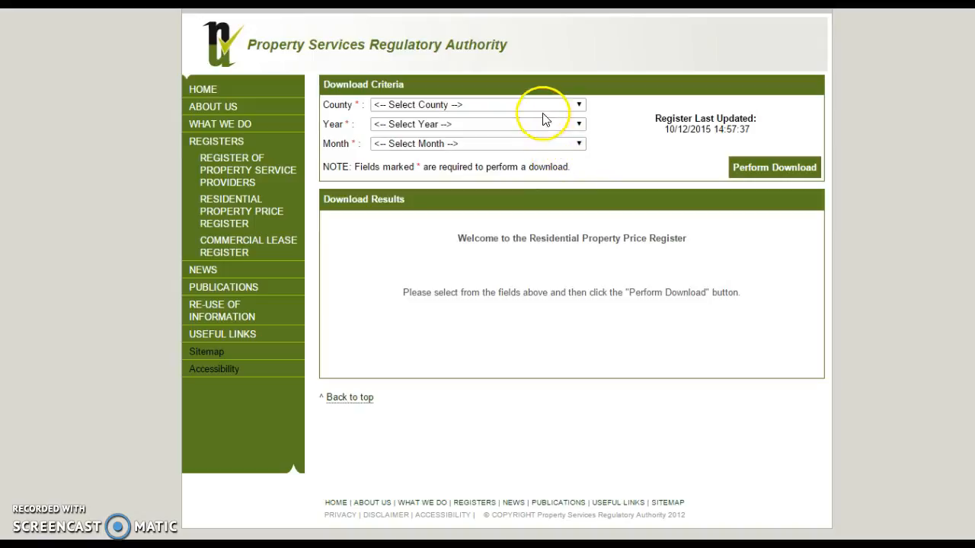
Step: Download the Residential Property Price Register file for county Carlow, year 2010 and all months
{"action": "left_click", "coordinate": [541, 105]}
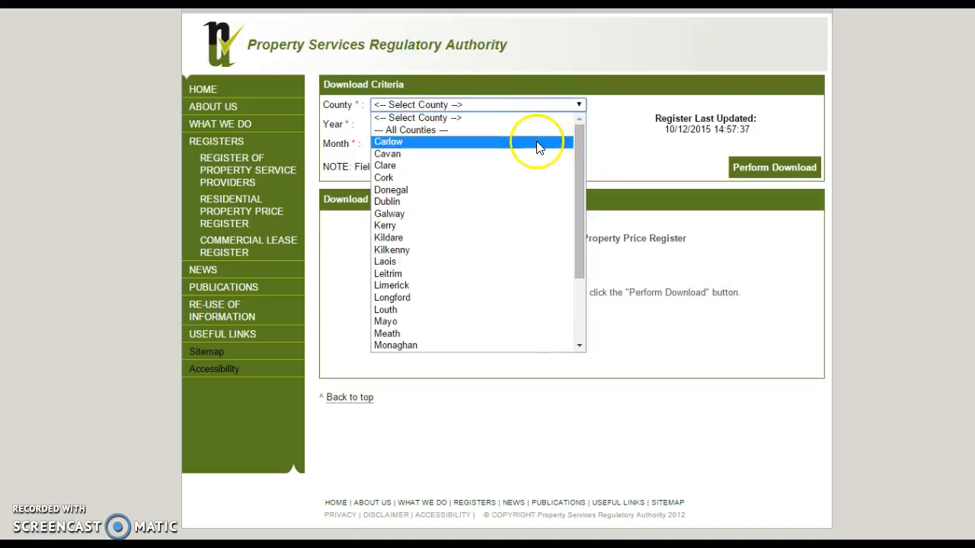
{"action": "left_click", "coordinate": [538, 143]}
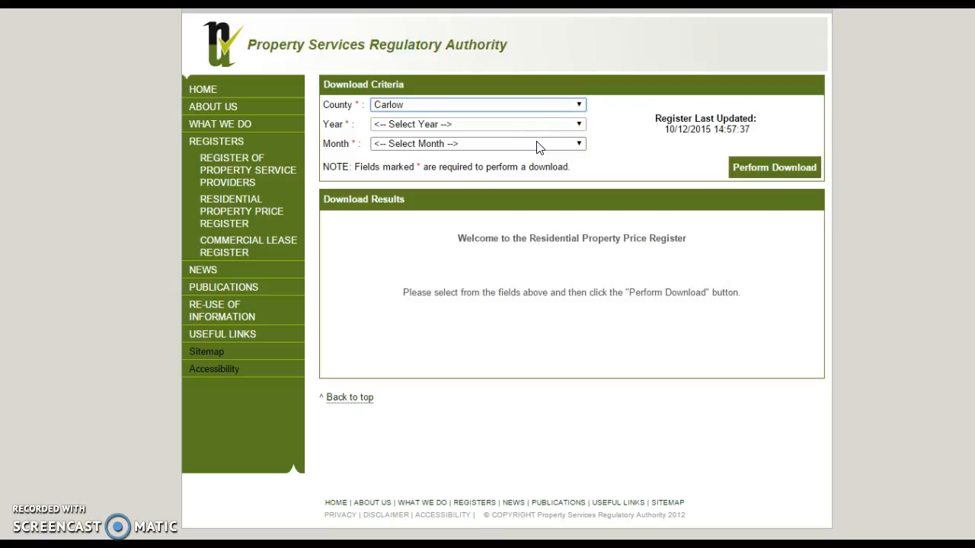
{"action": "left_click", "coordinate": [496, 126]}
{"action": "left_click", "coordinate": [499, 150]}
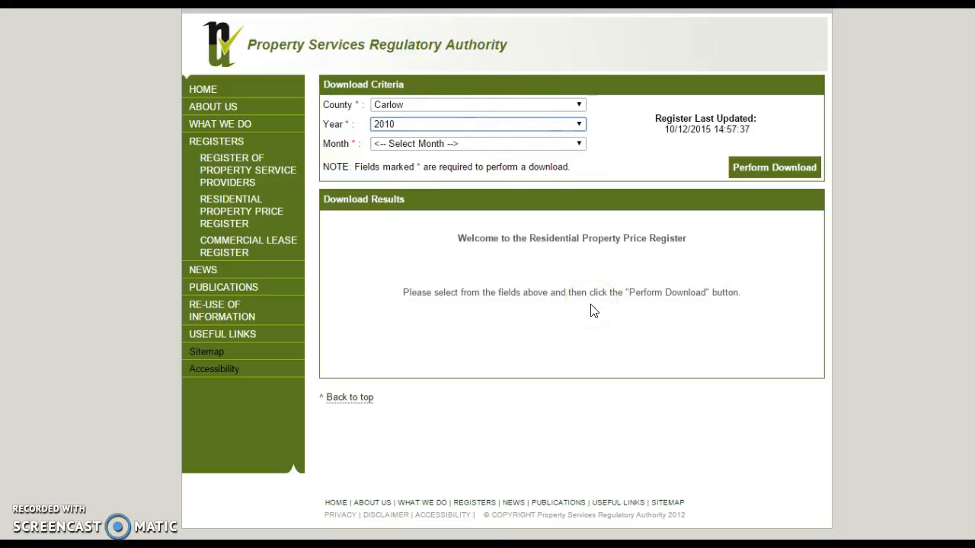
{"action": "left_click", "coordinate": [518, 145]}
{"action": "left_click", "coordinate": [515, 169]}
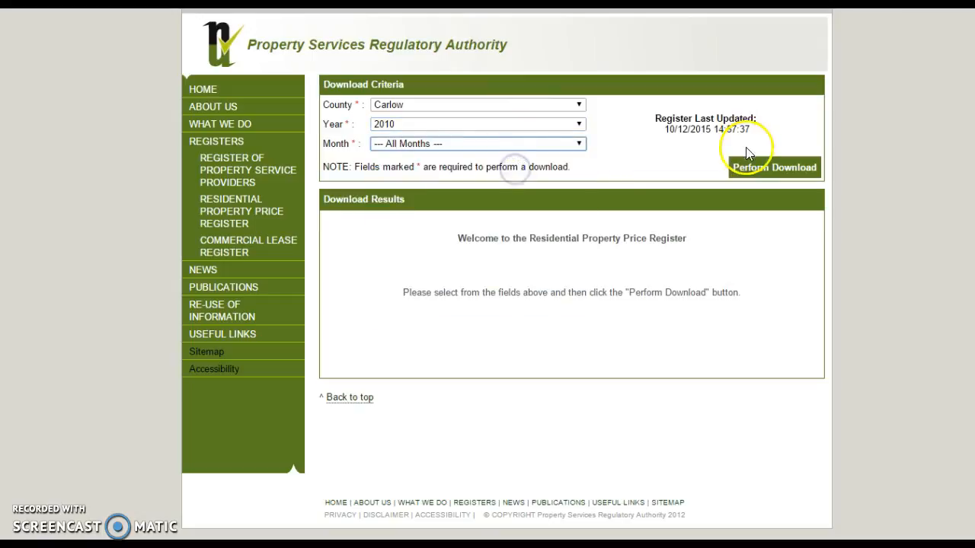
{"action": "left_click", "coordinate": [752, 169]}
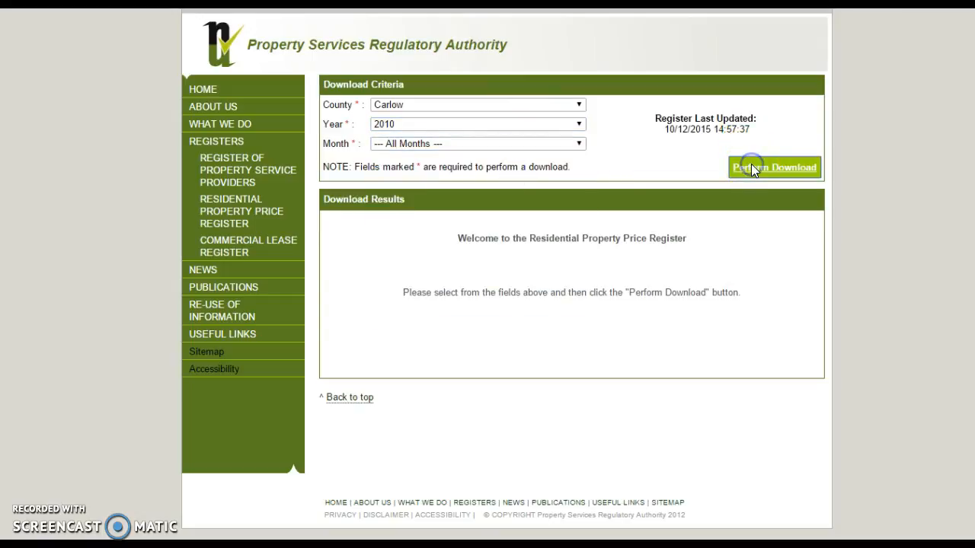
{"action": "left_click", "coordinate": [628, 295]}
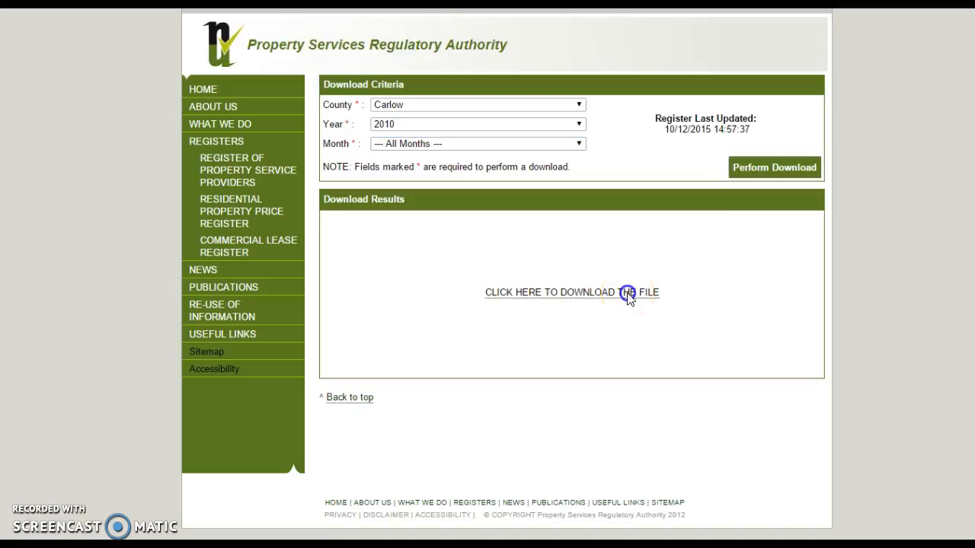
Step: Set the county to Cavan and look through the other counties and years offered for download
{"action": "left_click", "coordinate": [464, 104]}
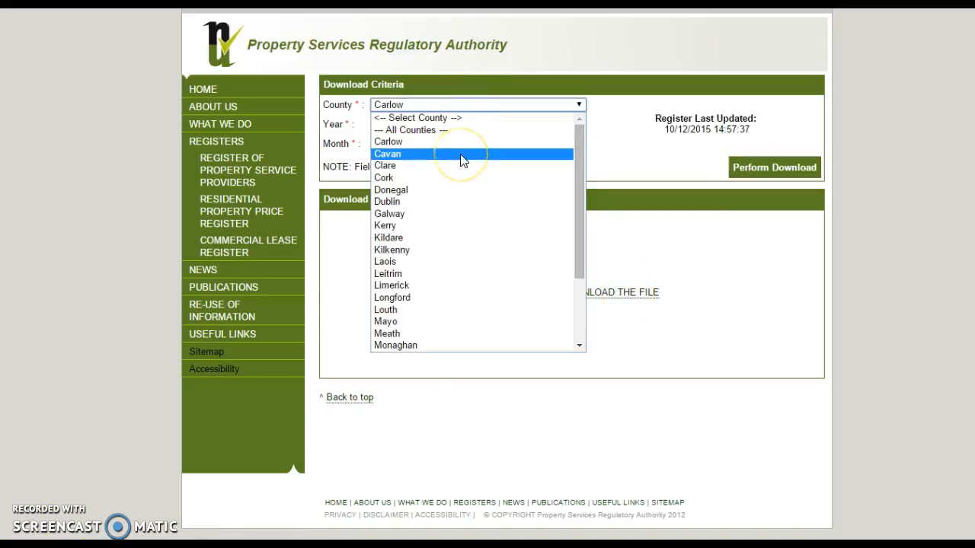
{"action": "left_click", "coordinate": [461, 154]}
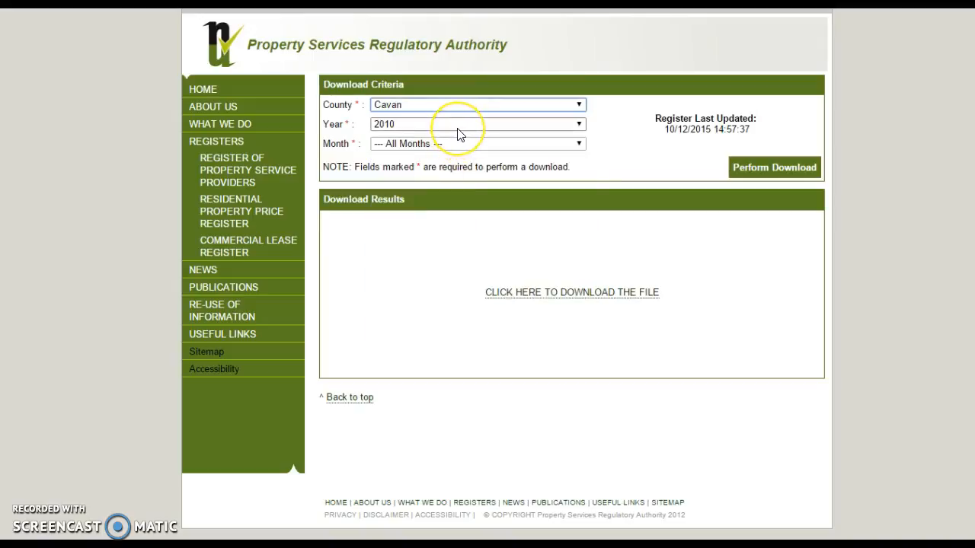
{"action": "left_click", "coordinate": [447, 107]}
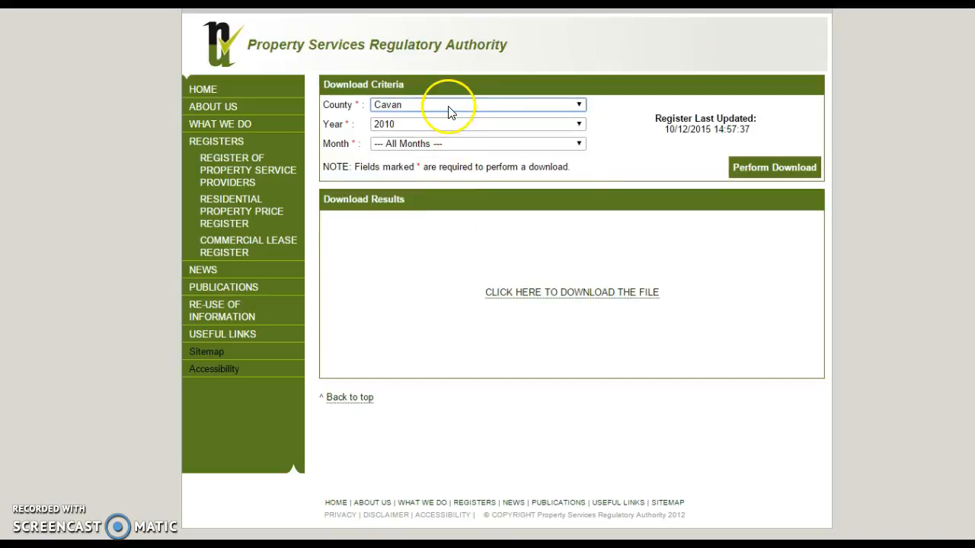
{"action": "left_click_drag", "start_coordinate": [575, 147], "coordinate": [583, 259]}
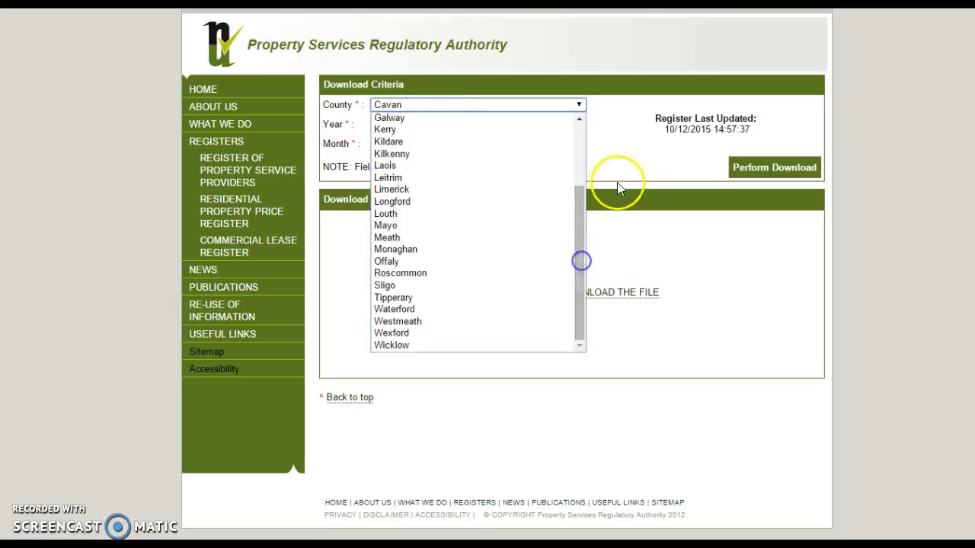
{"action": "left_click", "coordinate": [618, 172]}
{"action": "left_click", "coordinate": [480, 130]}
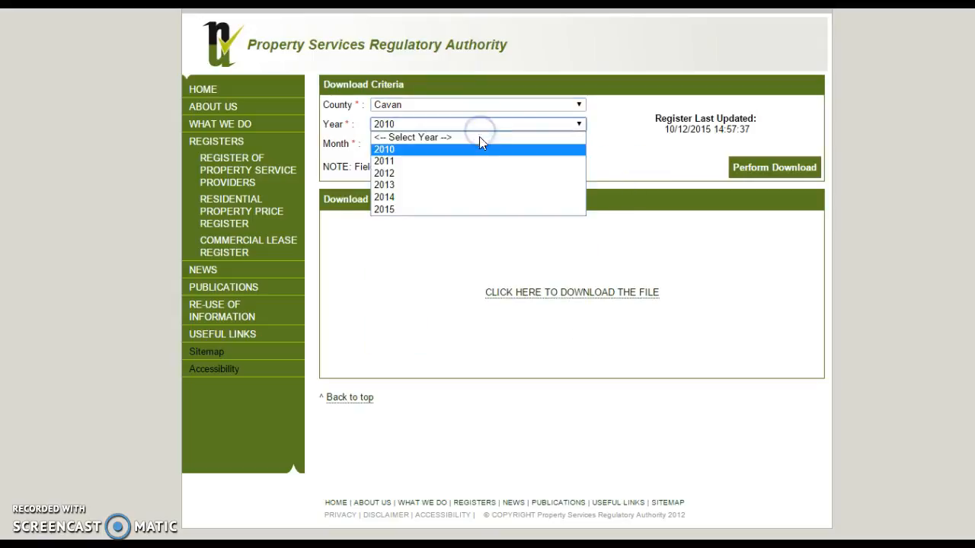
{"action": "left_click", "coordinate": [481, 168]}
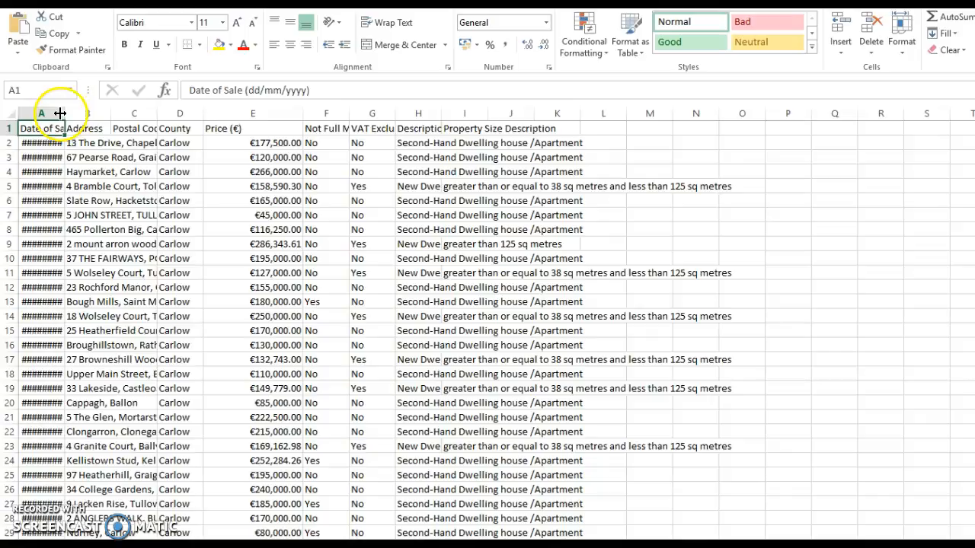
Step: In the Carlow spreadsheet in Excel, delete the Description of Property and Property Size Description columns
{"action": "left_click_drag", "start_coordinate": [59, 113], "coordinate": [88, 113]}
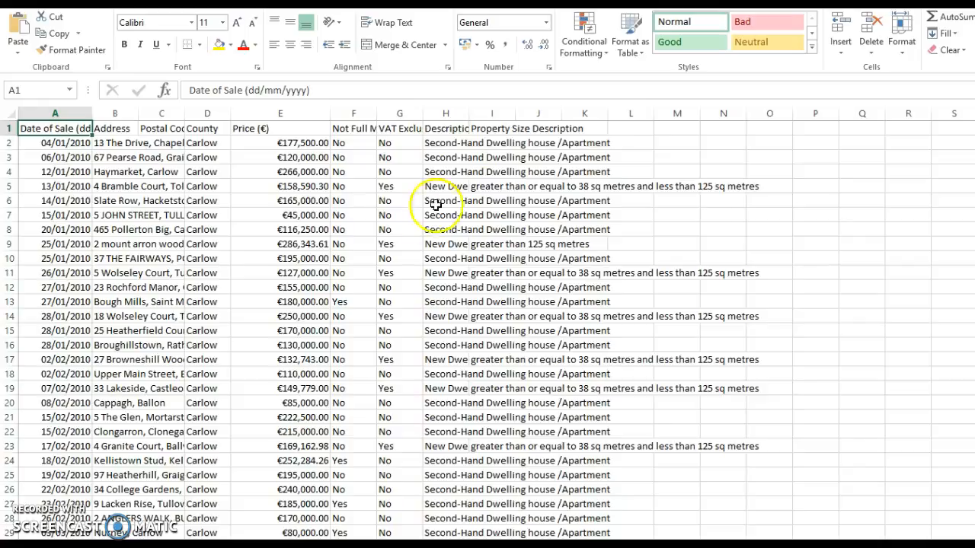
{"action": "left_click", "coordinate": [446, 113]}
{"action": "right_click", "coordinate": [446, 108]}
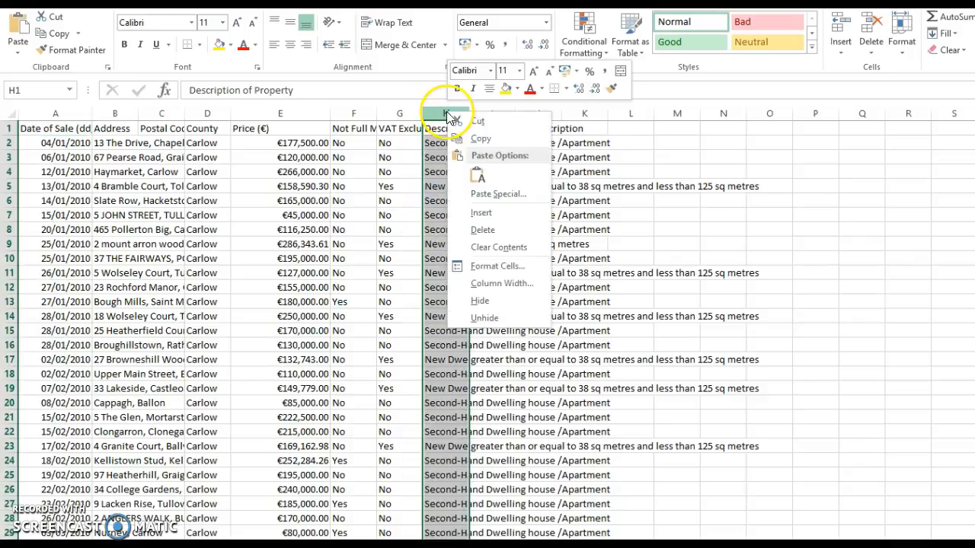
{"action": "left_click", "coordinate": [467, 229]}
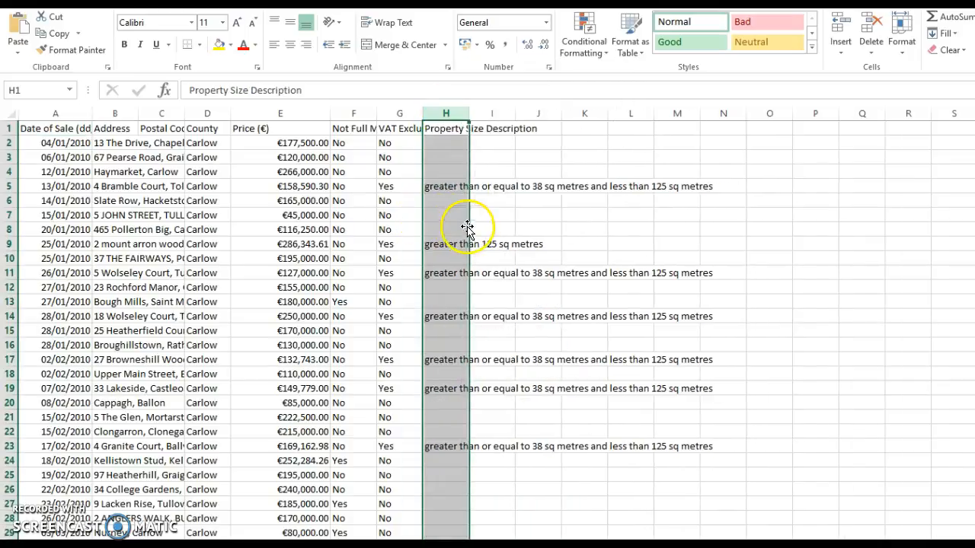
{"action": "left_click", "coordinate": [443, 115]}
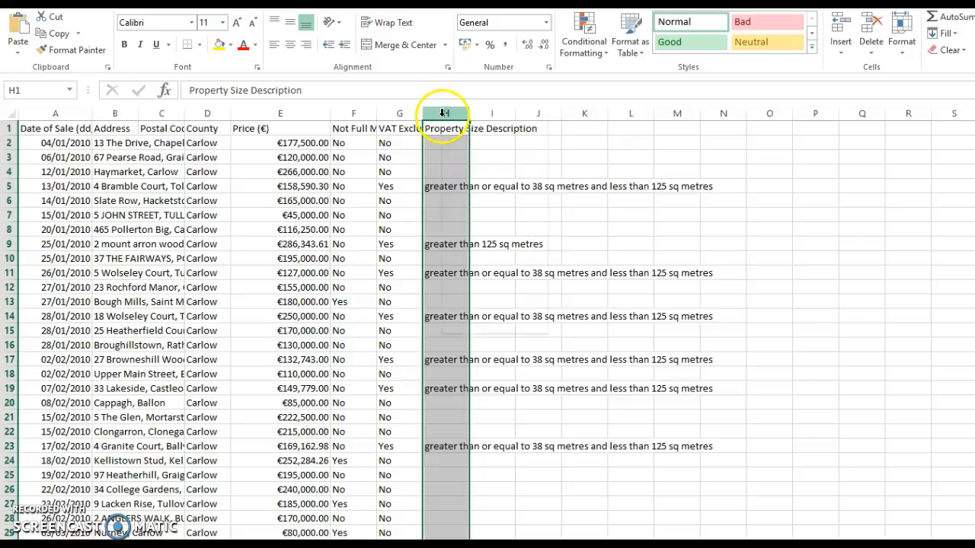
{"action": "right_click", "coordinate": [443, 113]}
{"action": "left_click", "coordinate": [468, 229]}
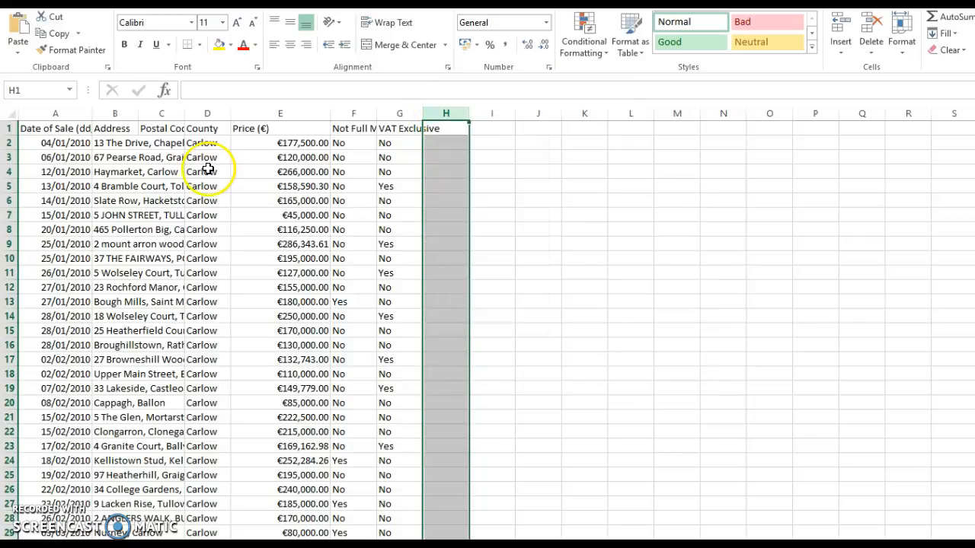
Step: Delete the Postal Code column from the Carlow sheet
{"action": "left_click", "coordinate": [166, 112]}
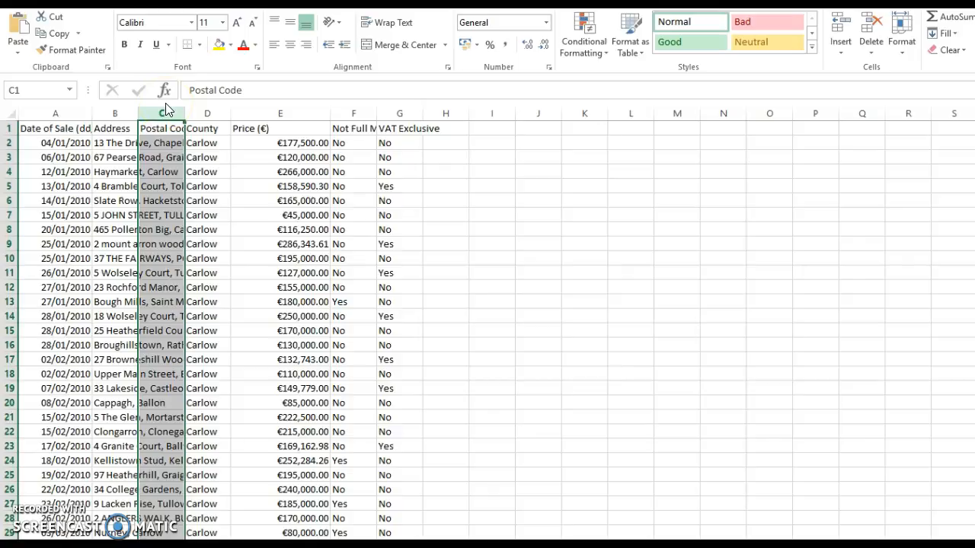
{"action": "right_click", "coordinate": [165, 111]}
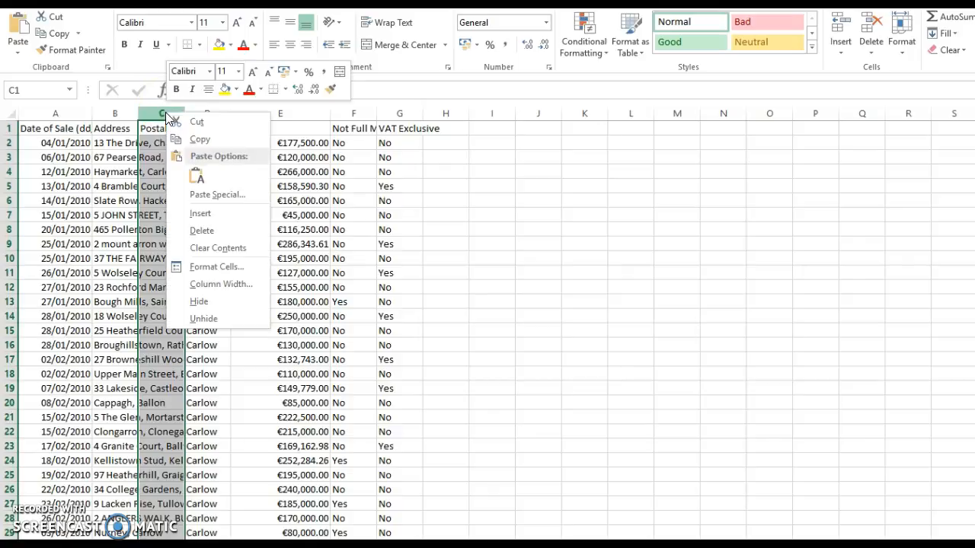
{"action": "left_click", "coordinate": [212, 229]}
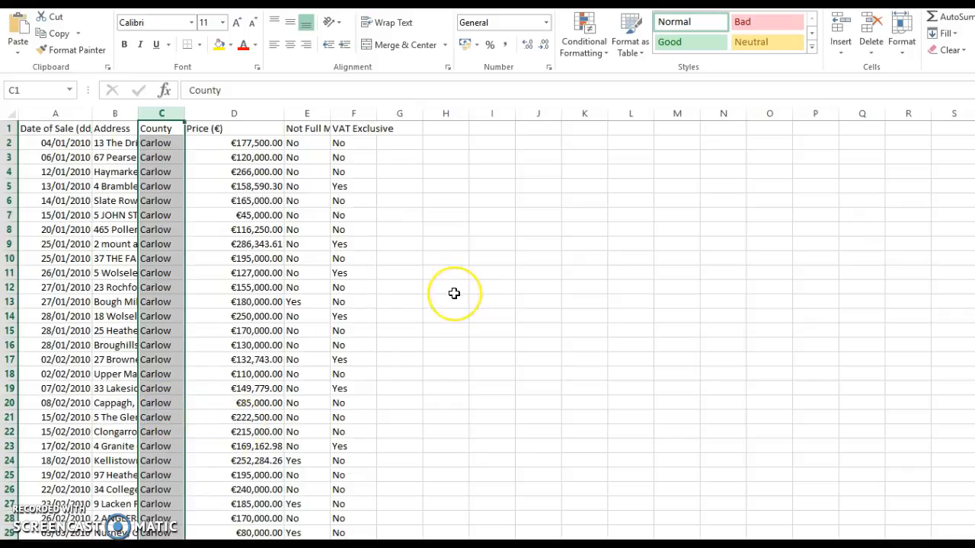
Step: Look through the Carlow sale records further down the sheet
{"action": "key", "text": "Page_Down"}
{"action": "key", "text": "Page_Down"}
{"action": "key", "text": "Page_Down"}
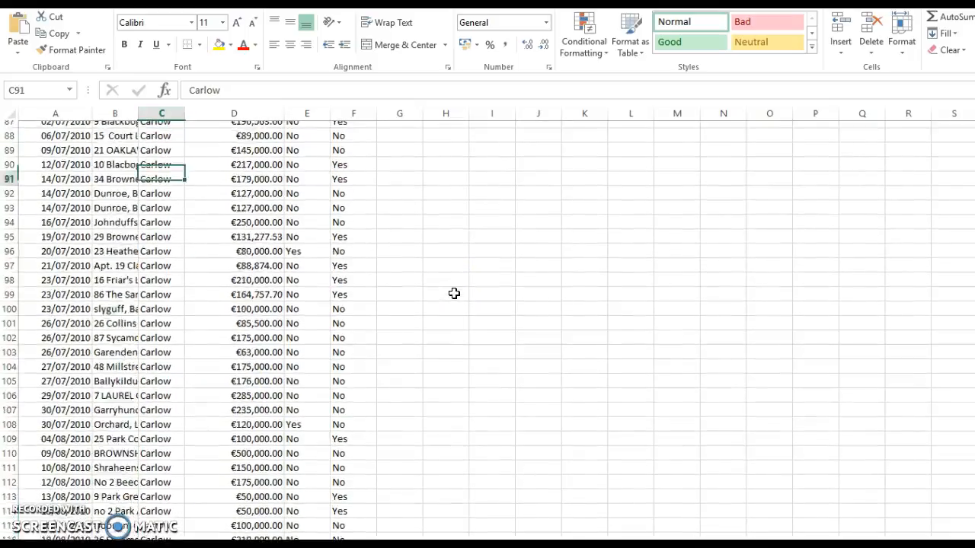
{"action": "key", "text": "Page_Down"}
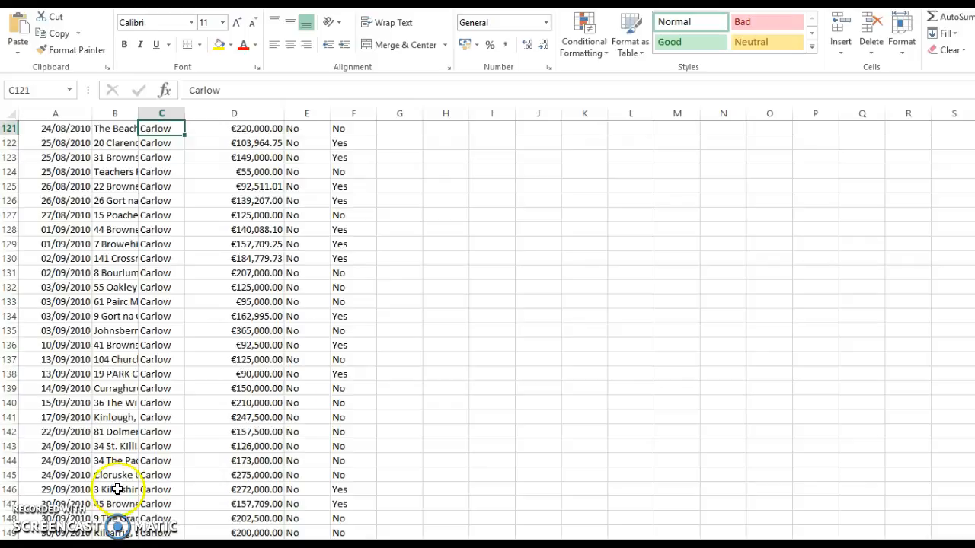
{"action": "left_click", "coordinate": [565, 221]}
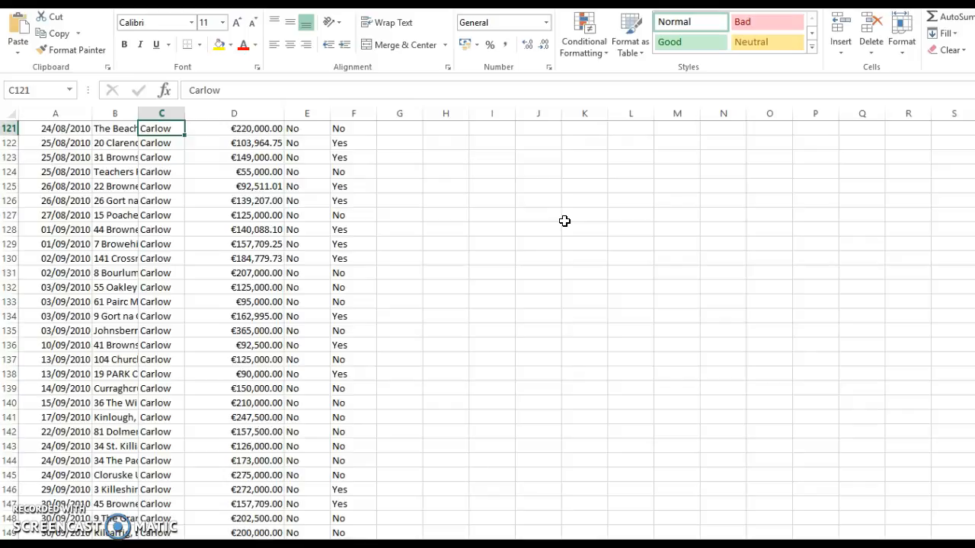
Step: Switch to the XAMPP Control Panel and open the phpmyadmin database through MySQL administration
{"action": "left_click", "coordinate": [224, 345]}
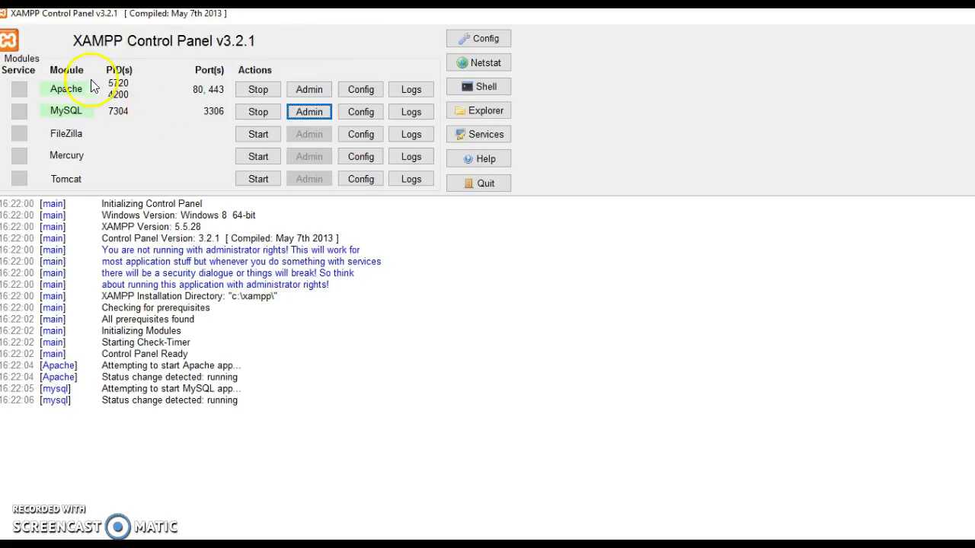
{"action": "left_click", "coordinate": [305, 115]}
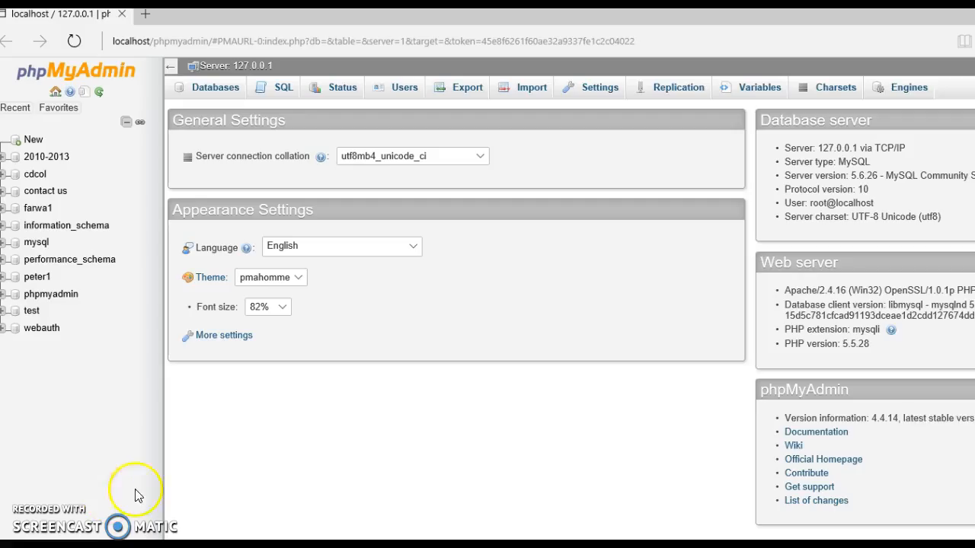
{"action": "left_click", "coordinate": [42, 296]}
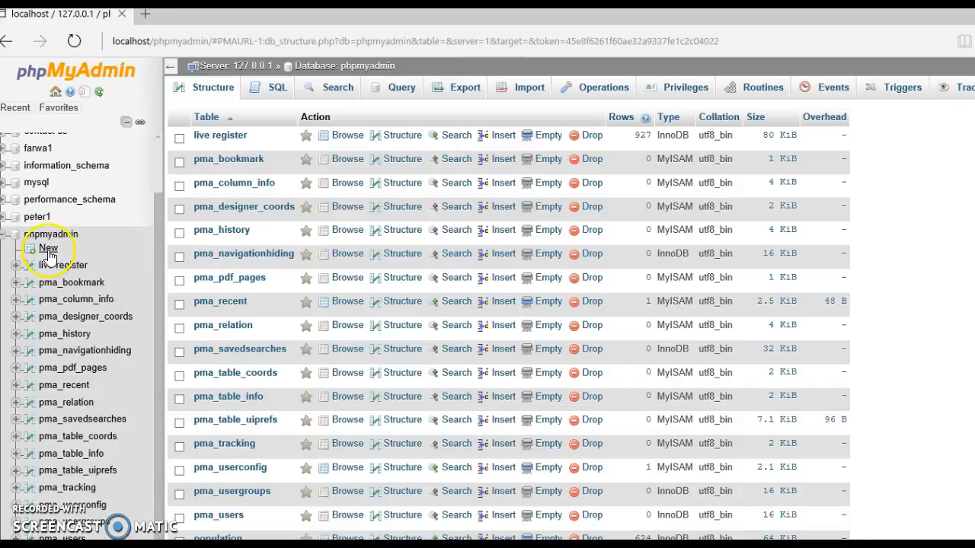
Step: Create a table named 2010 with Date of Sale, Address and Price (€) as TEXT and County, Not Full Market Price and VAT Exclusive as VARCHAR 20
{"action": "left_click", "coordinate": [46, 251]}
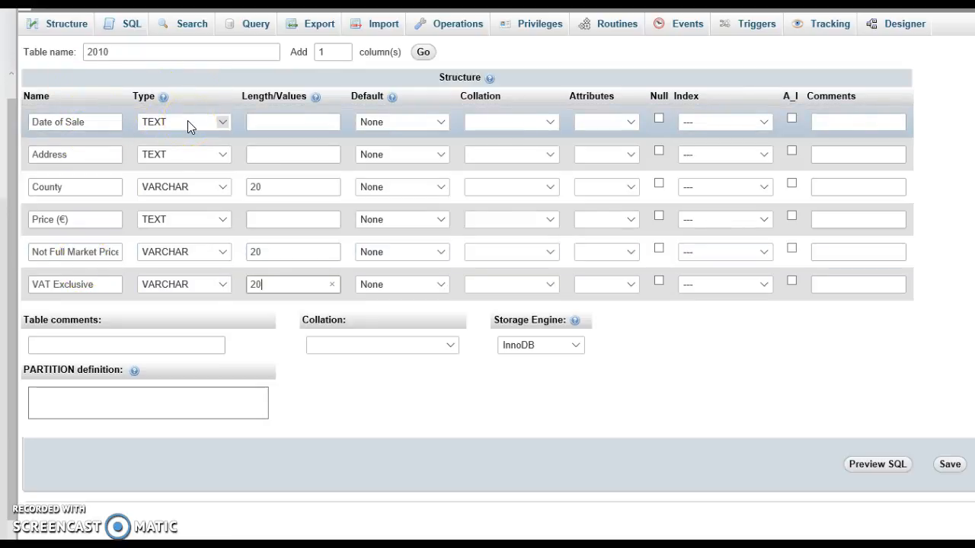
{"action": "left_click", "coordinate": [200, 156]}
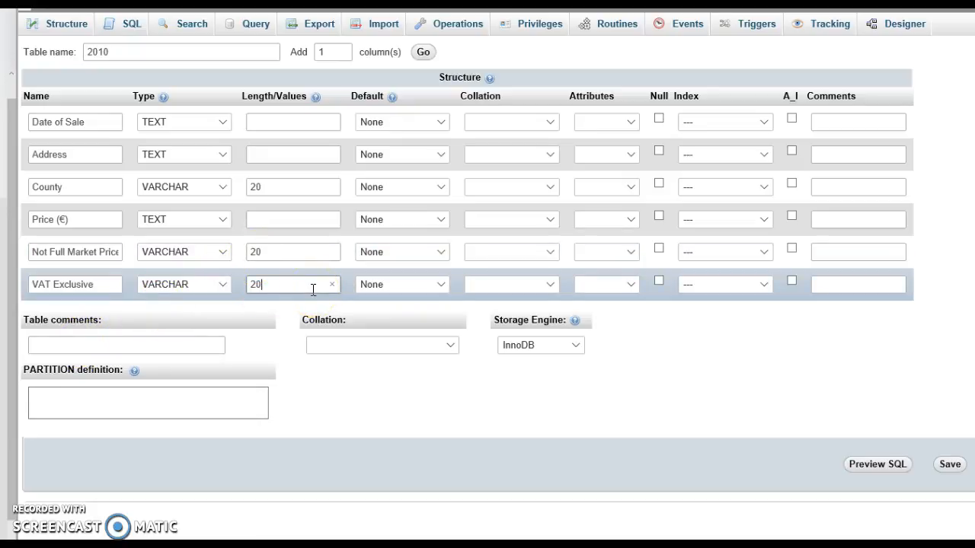
{"action": "left_click", "coordinate": [948, 466]}
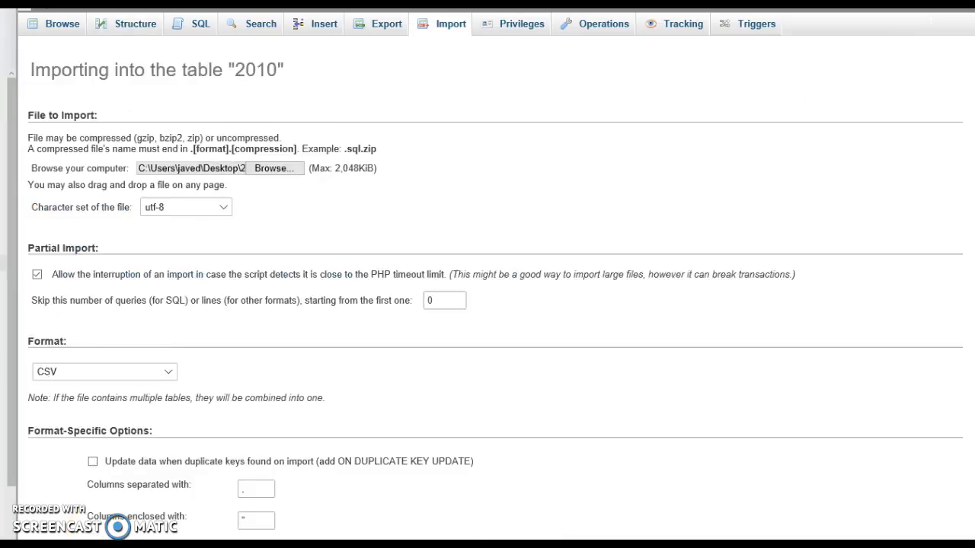
Step: Import the file 2010.csv into the 2010 table in CSV format with the utf-8 character set
{"action": "scroll", "coordinate": [872, 84], "scroll_direction": "down", "scroll_amount": 3}
{"action": "left_click", "coordinate": [276, 71]}
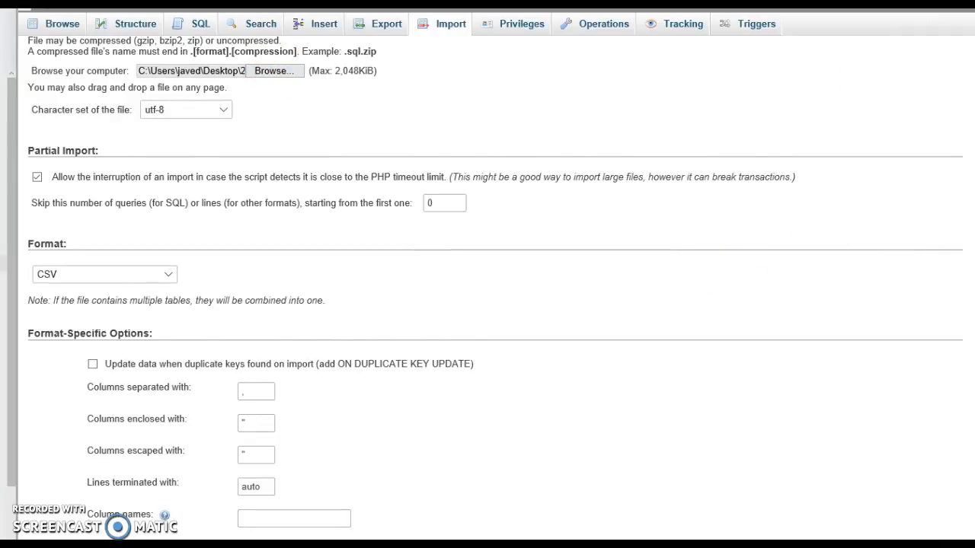
{"action": "scroll", "coordinate": [495, 284], "scroll_direction": "down", "scroll_amount": 2}
{"action": "scroll", "coordinate": [495, 284], "scroll_direction": "down", "scroll_amount": 1}
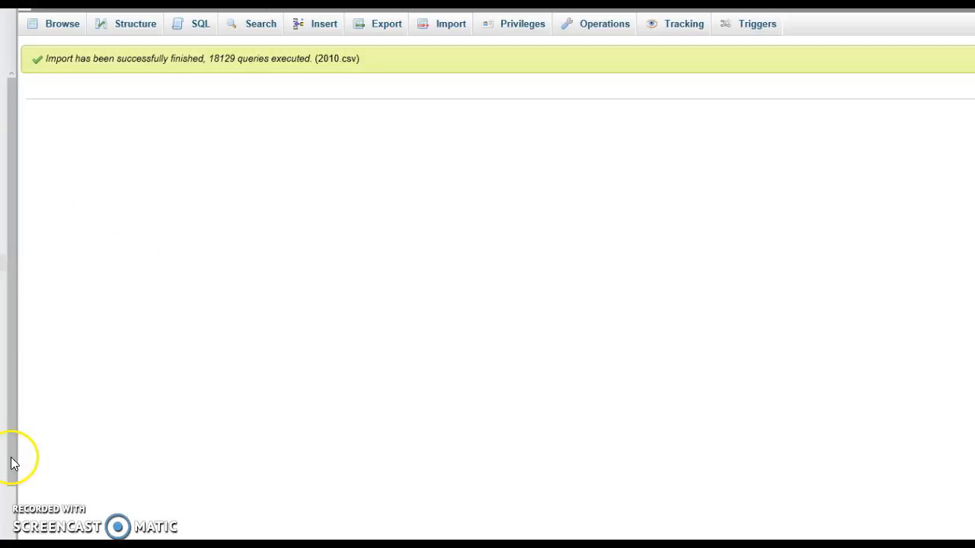
Step: Browse the imported rows of the 2010 table and check its result pages
{"action": "scroll", "coordinate": [399, 314], "scroll_direction": "down", "scroll_amount": 6}
{"action": "scroll", "coordinate": [399, 314], "scroll_direction": "up", "scroll_amount": 6}
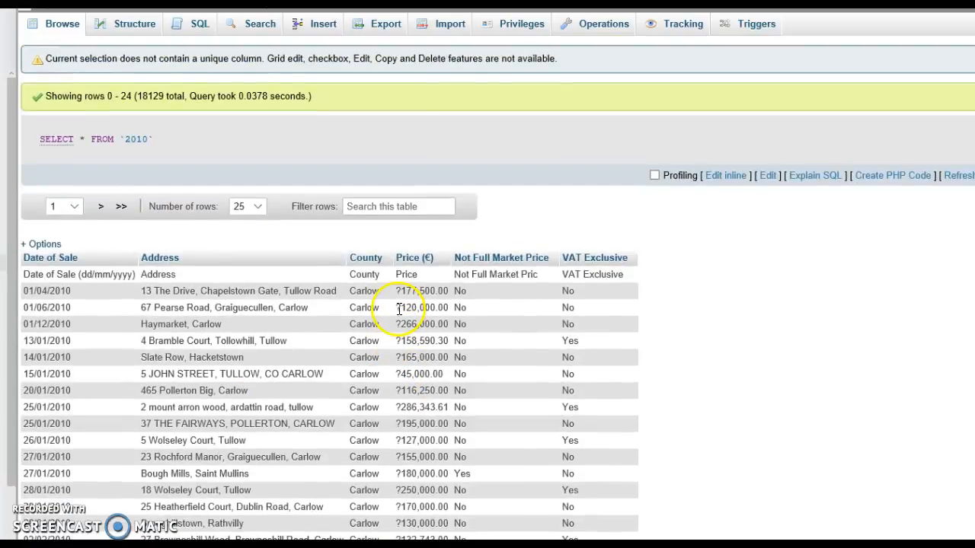
{"action": "left_click", "coordinate": [73, 214]}
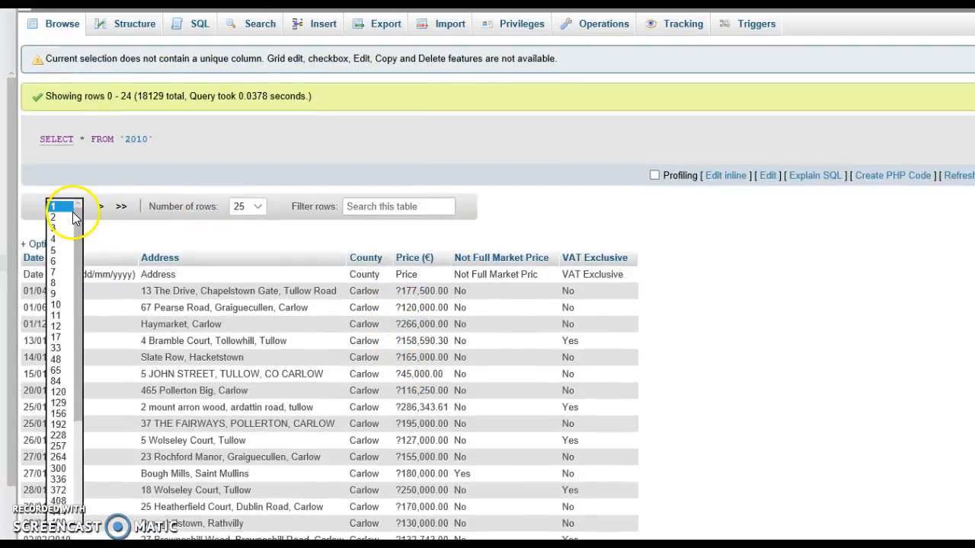
{"action": "left_click", "coordinate": [65, 258]}
Step: Create a table named 2011 with Date of Sale, Address and Price (€) as TEXT and the other three columns of the 2010 table as VARCHAR 20
{"action": "scroll", "coordinate": [388, 497], "scroll_direction": "up", "scroll_amount": 6}
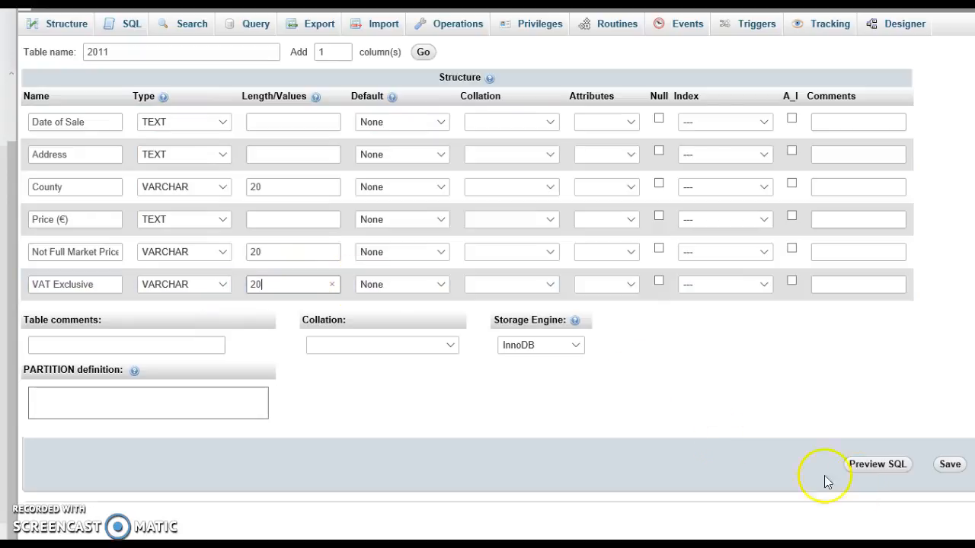
{"action": "left_click", "coordinate": [952, 466]}
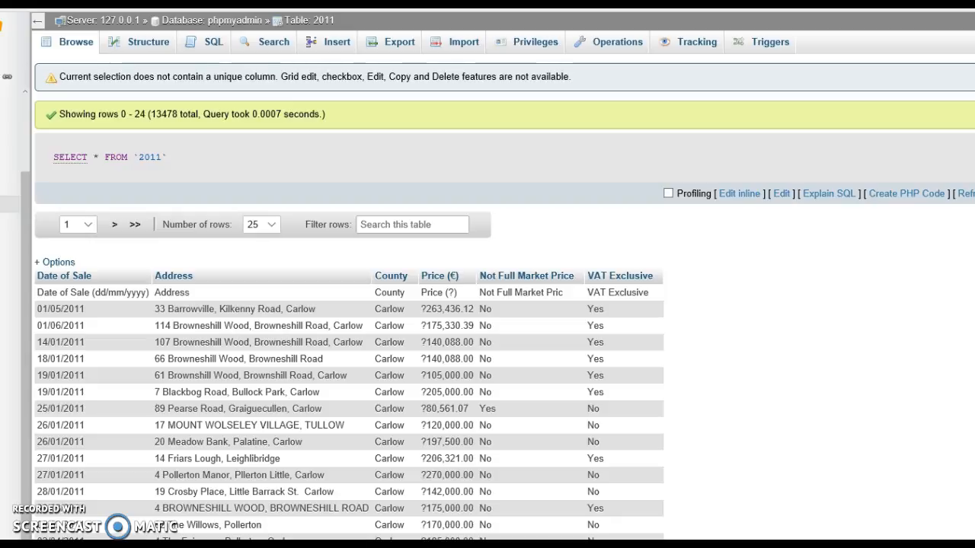
Step: Browse the imported rows of the 2011 table, including results page 93
{"action": "scroll", "coordinate": [503, 305], "scroll_direction": "down", "scroll_amount": 6}
{"action": "scroll", "coordinate": [502, 305], "scroll_direction": "up", "scroll_amount": 6}
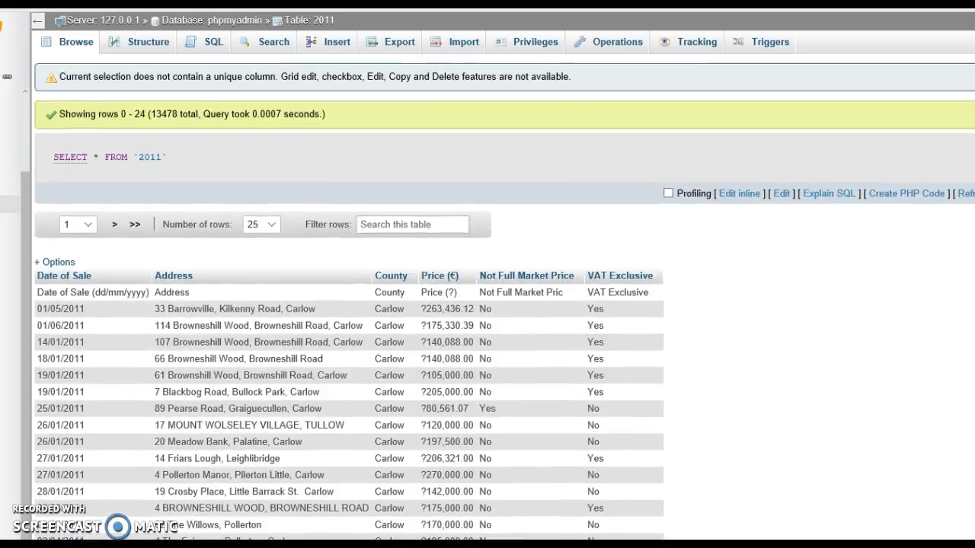
{"action": "left_click", "coordinate": [85, 224]}
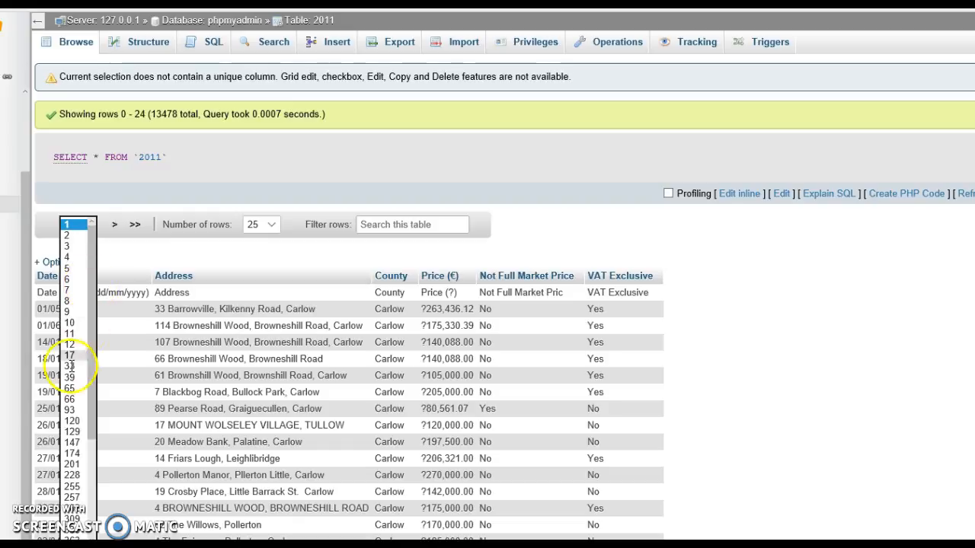
{"action": "left_click", "coordinate": [69, 410]}
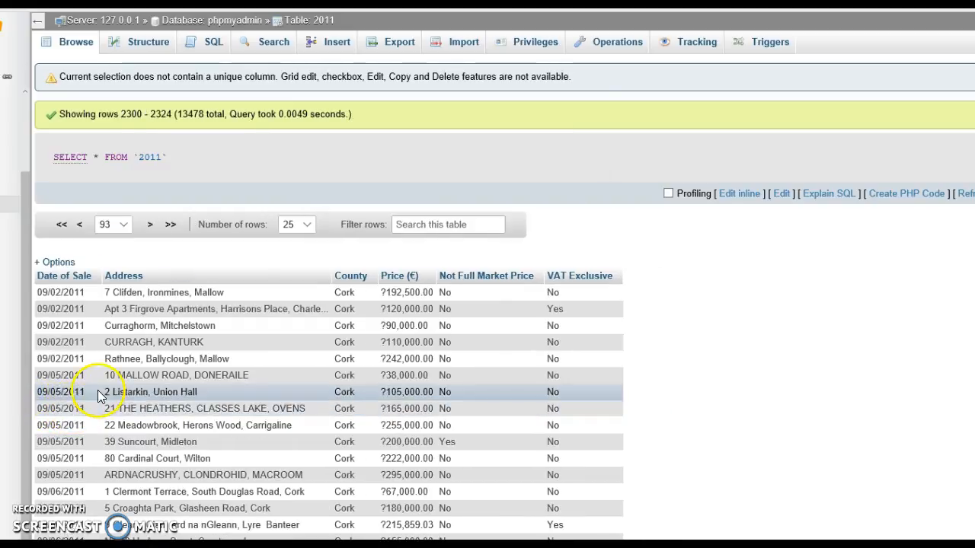
{"action": "scroll", "coordinate": [464, 224], "scroll_direction": "down", "scroll_amount": 6}
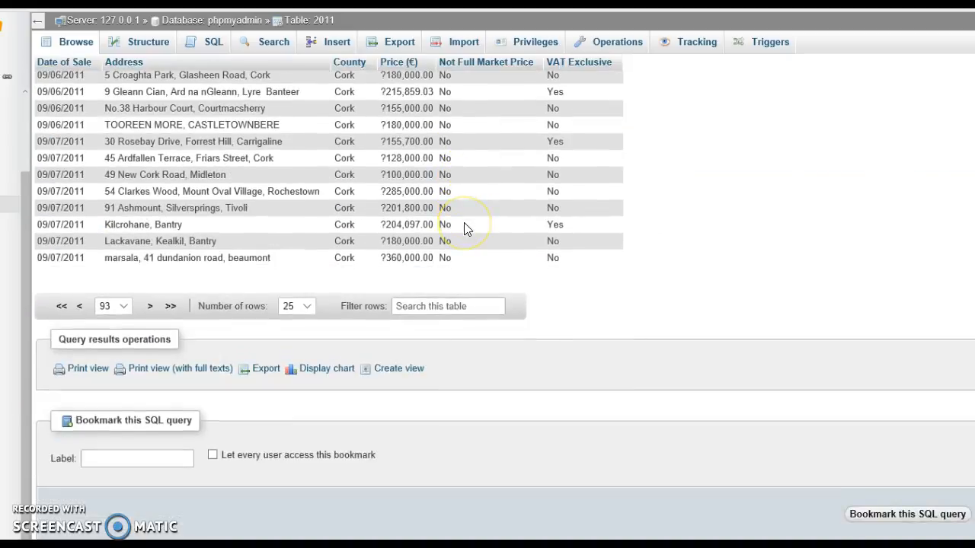
{"action": "scroll", "coordinate": [464, 224], "scroll_direction": "up", "scroll_amount": 6}
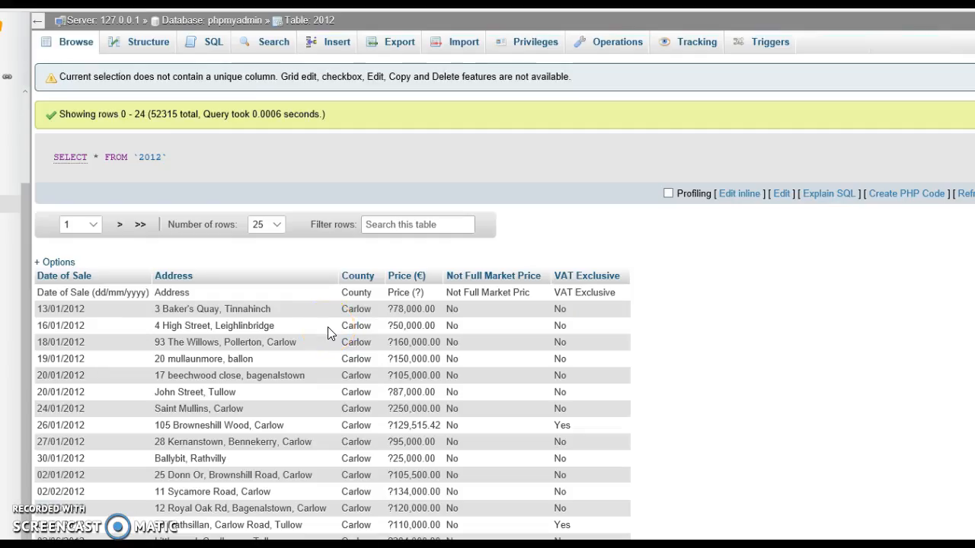
Step: Browse the imported rows of the 2012 table, including results page 8
{"action": "scroll", "coordinate": [327, 332], "scroll_direction": "down", "scroll_amount": 5}
{"action": "scroll", "coordinate": [328, 327], "scroll_direction": "up", "scroll_amount": 5}
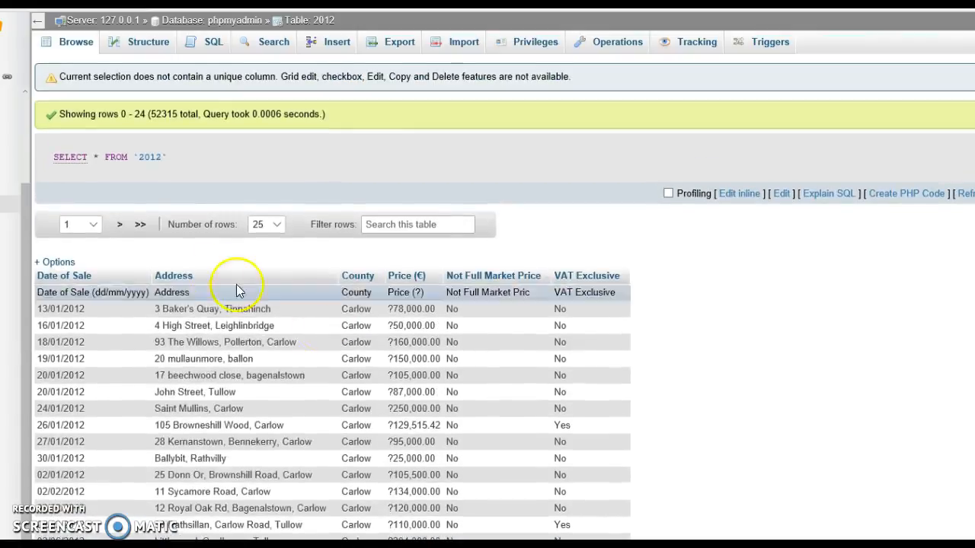
{"action": "left_click", "coordinate": [80, 224]}
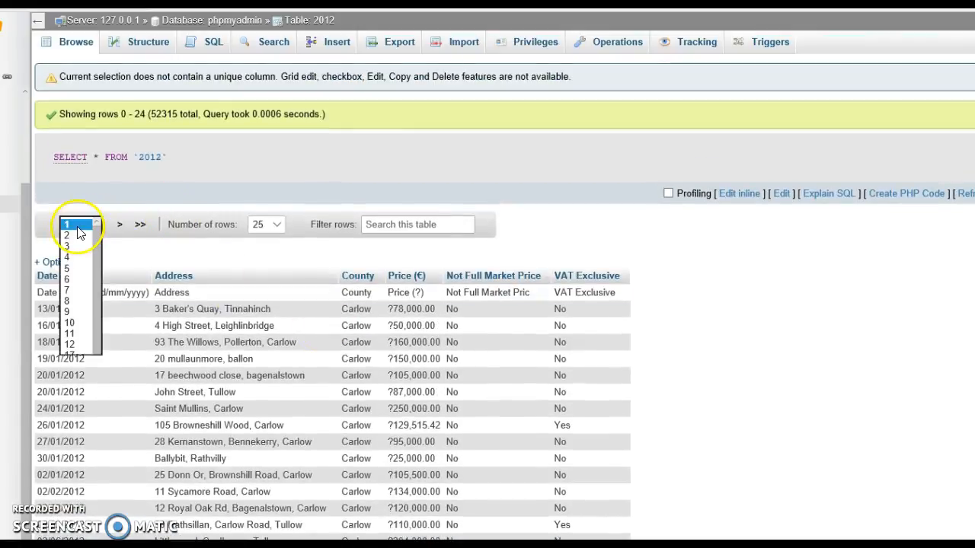
{"action": "left_click", "coordinate": [74, 301]}
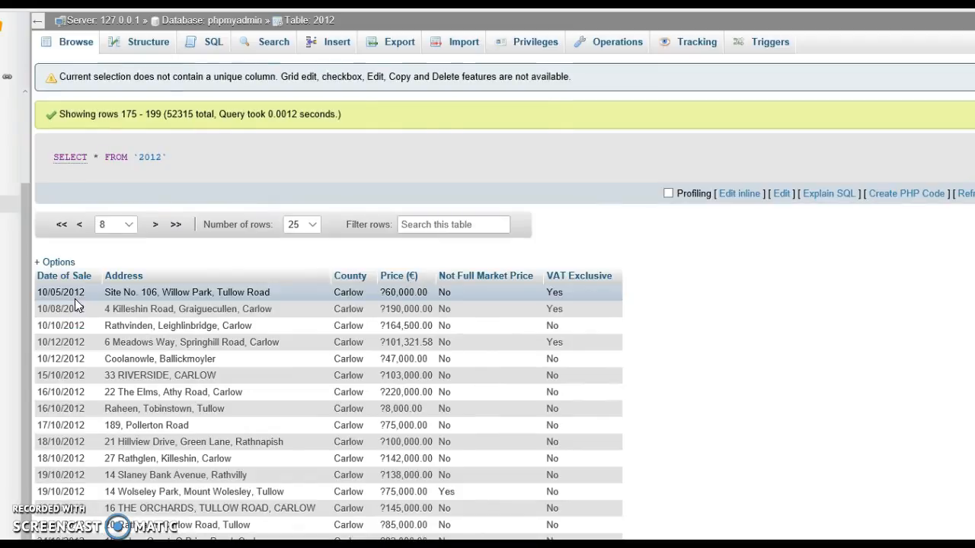
{"action": "scroll", "coordinate": [75, 306], "scroll_direction": "down", "scroll_amount": 5}
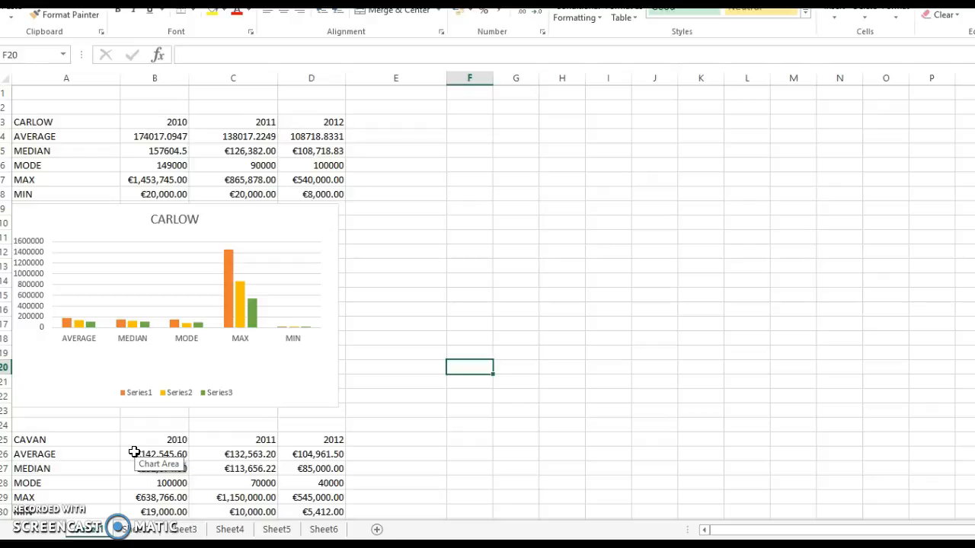
Step: Review the 2010 to 2012 county price statistics and charts on the first sheet of the Excel workbook
{"action": "key", "text": "Page_Down"}
{"action": "key", "text": "Page_Down"}
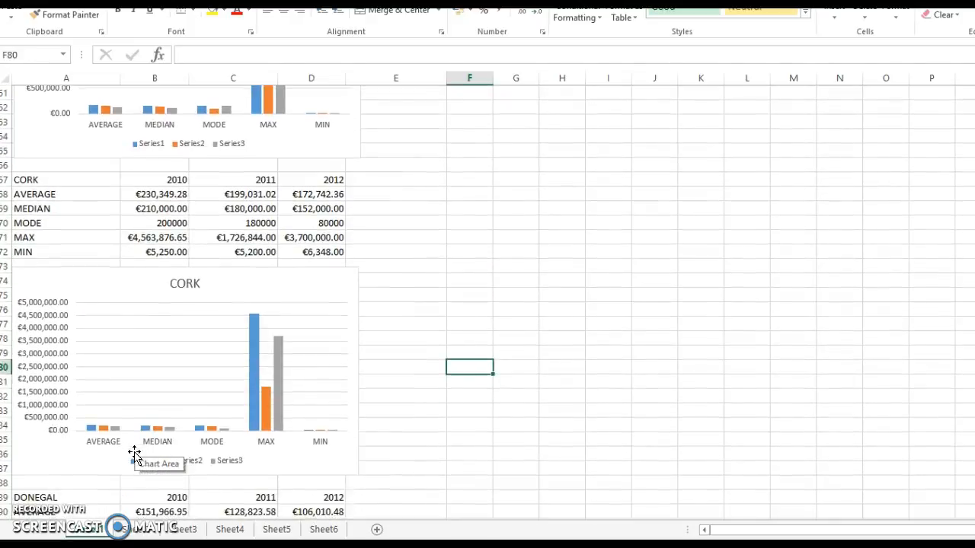
{"action": "key", "text": "Page_Up"}
{"action": "key", "text": "Page_Up"}
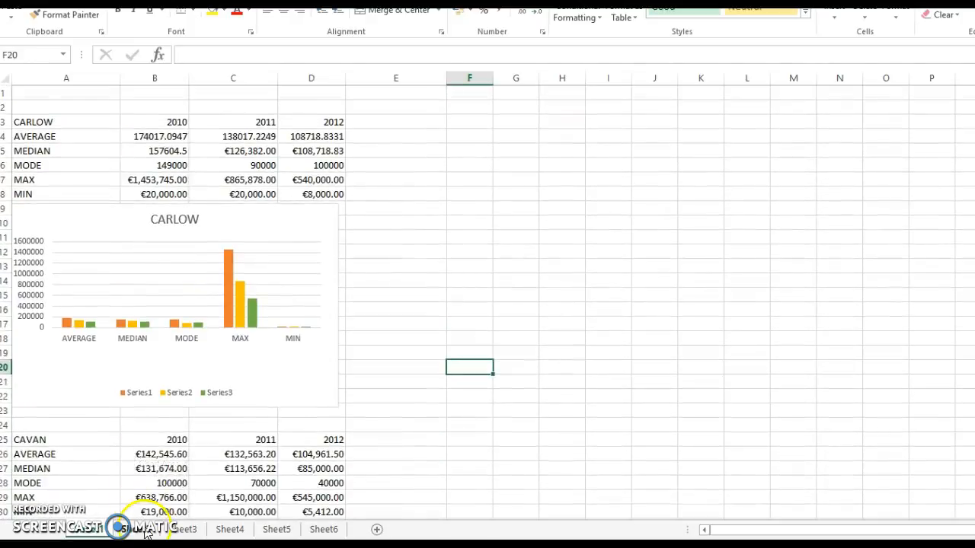
Step: Examine the county price columns on Sheet2, including the Cavan prices, and those on Sheet3
{"action": "left_click", "coordinate": [147, 530]}
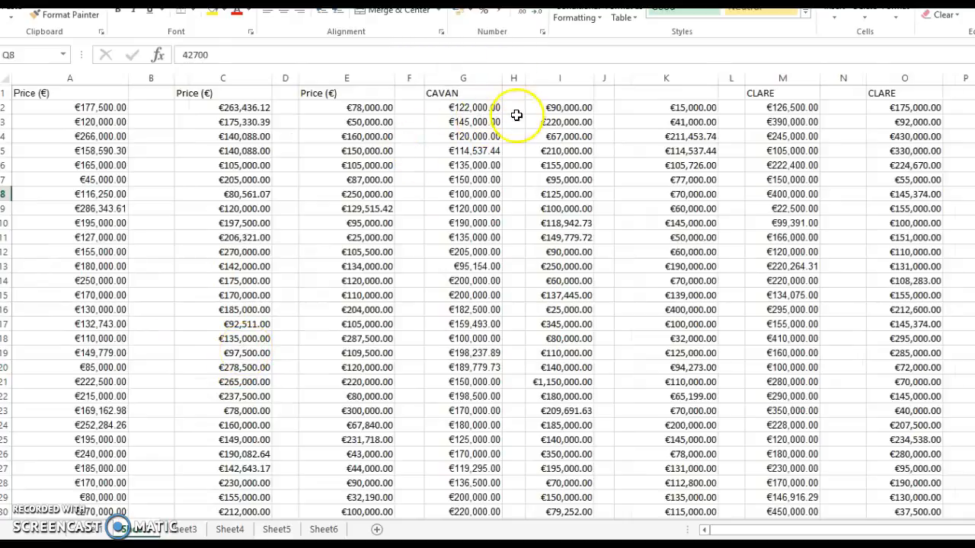
{"action": "left_click_drag", "start_coordinate": [488, 106], "coordinate": [507, 512]}
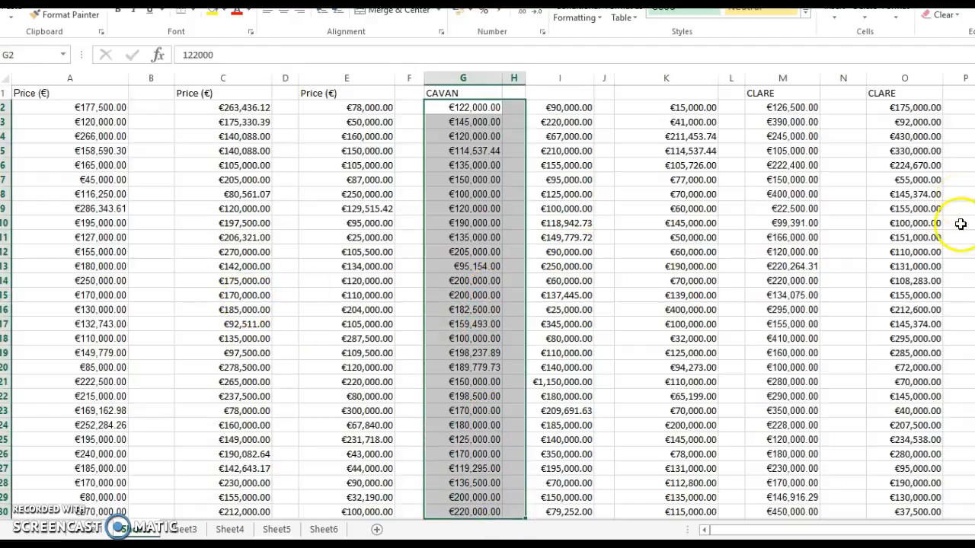
{"action": "scroll", "coordinate": [494, 303], "scroll_direction": "right", "scroll_amount": 1}
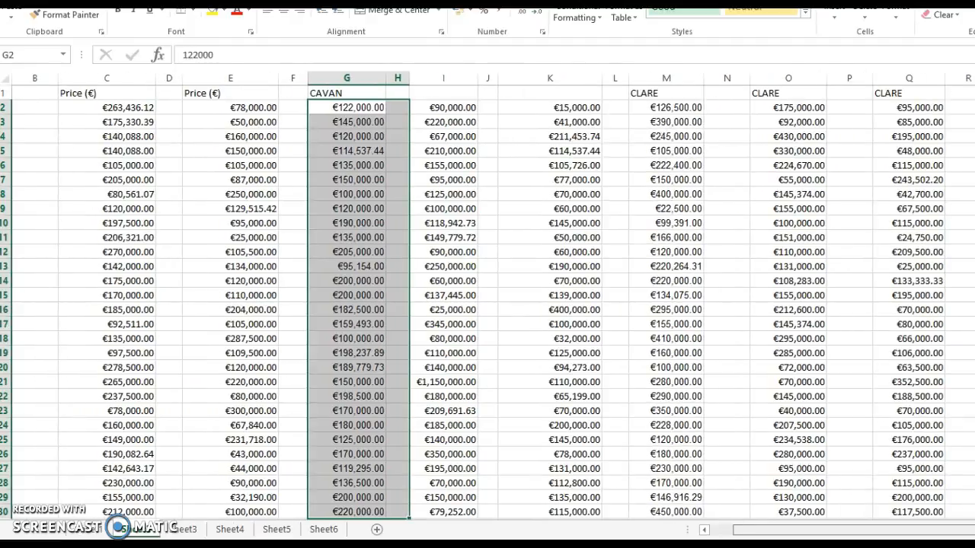
{"action": "left_click", "coordinate": [187, 529]}
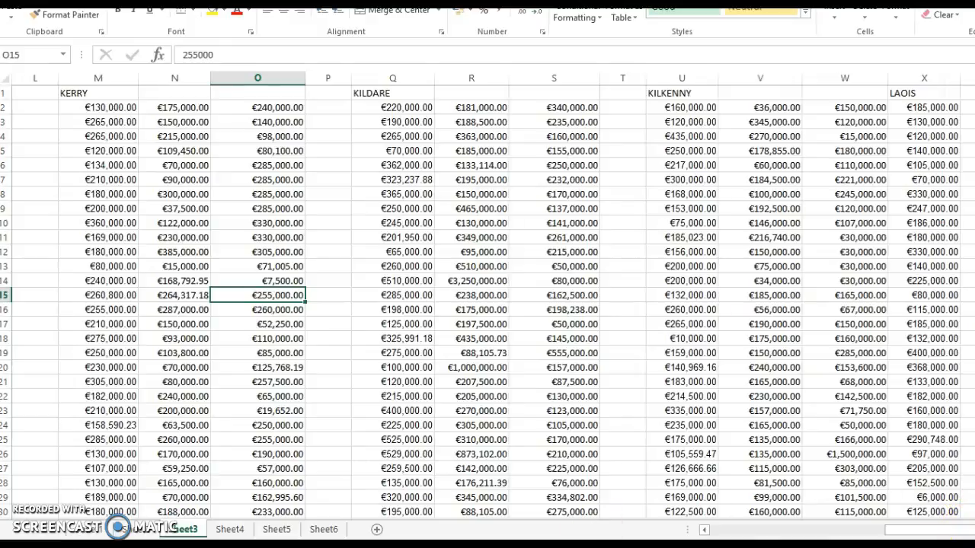
Step: Inspect the AVERAGE, MEDIAN, MODE, MAX, MIN and SUM formulas beneath the prices in column K of Sheet4
{"action": "left_click", "coordinate": [230, 529]}
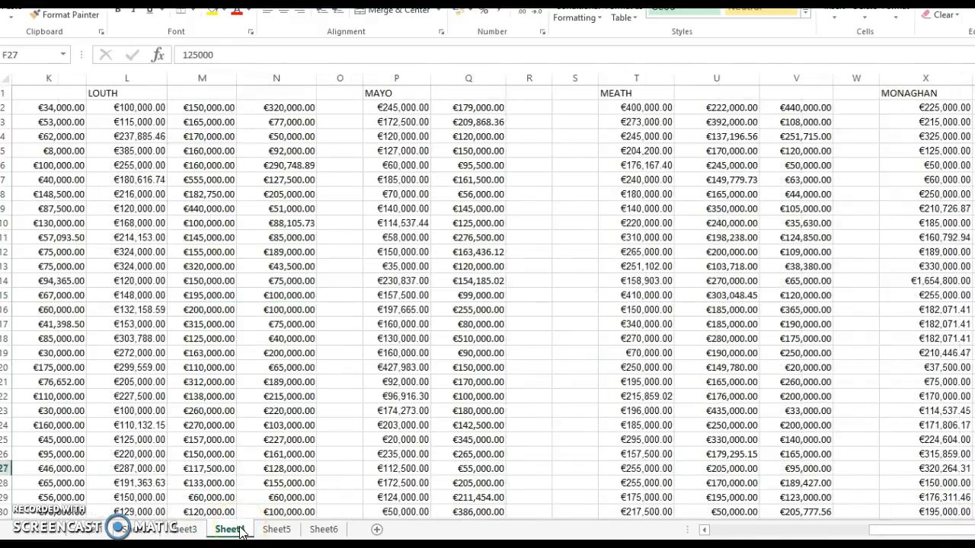
{"action": "key", "text": "Page_Down"}
{"action": "key", "text": "Page_Down"}
{"action": "key", "text": "Page_Down"}
{"action": "key", "text": "Page_Down"}
{"action": "key", "text": "Page_Down"}
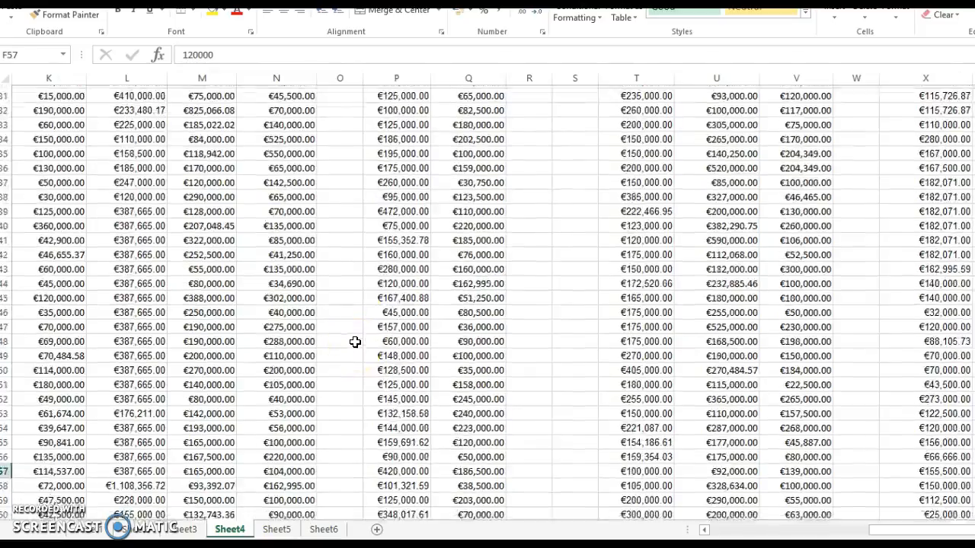
{"action": "key", "text": "Page_Down"}
{"action": "key", "text": "Page_Down"}
{"action": "key", "text": "Page_Down"}
{"action": "key", "text": "Page_Down"}
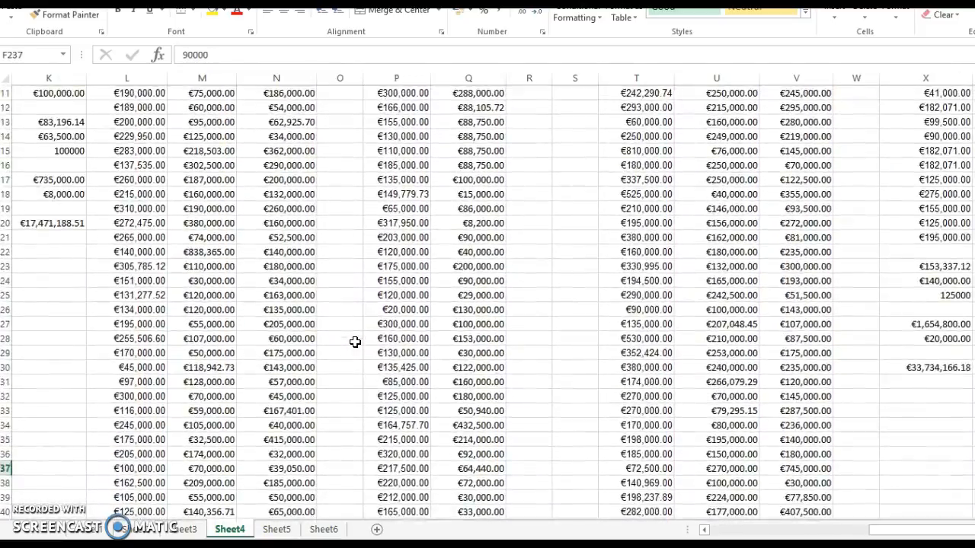
{"action": "key", "text": "Page_Up"}
{"action": "key", "text": "Page_Down"}
{"action": "left_click", "coordinate": [67, 134]}
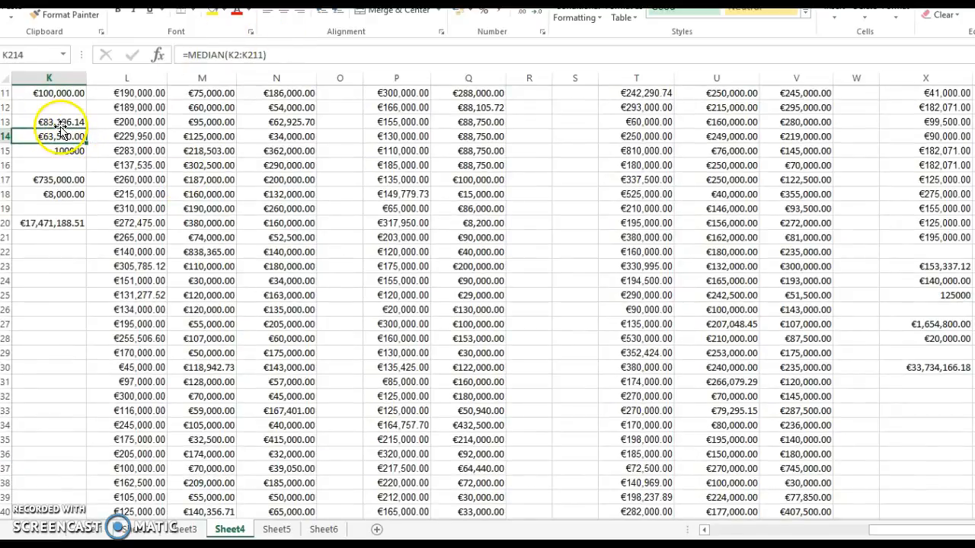
{"action": "left_click", "coordinate": [65, 122]}
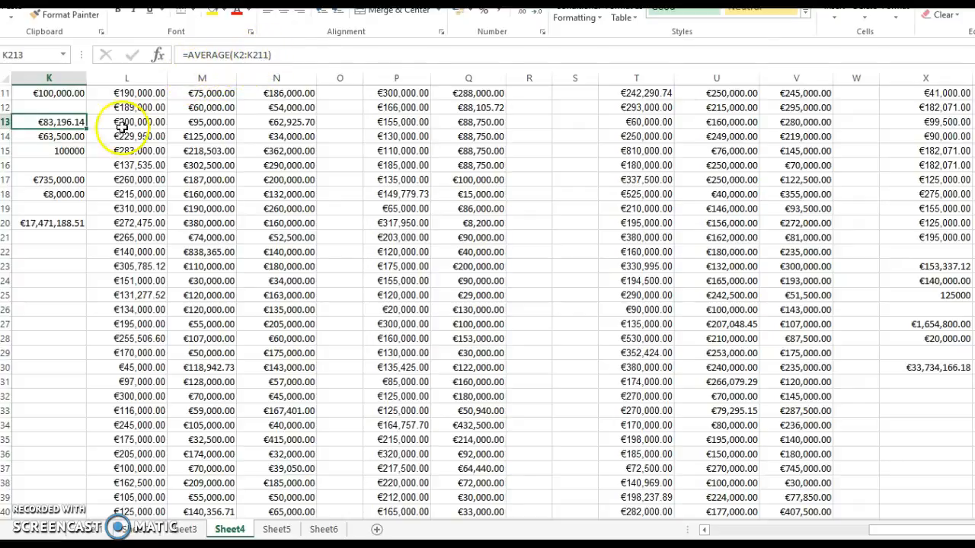
{"action": "left_click", "coordinate": [62, 140]}
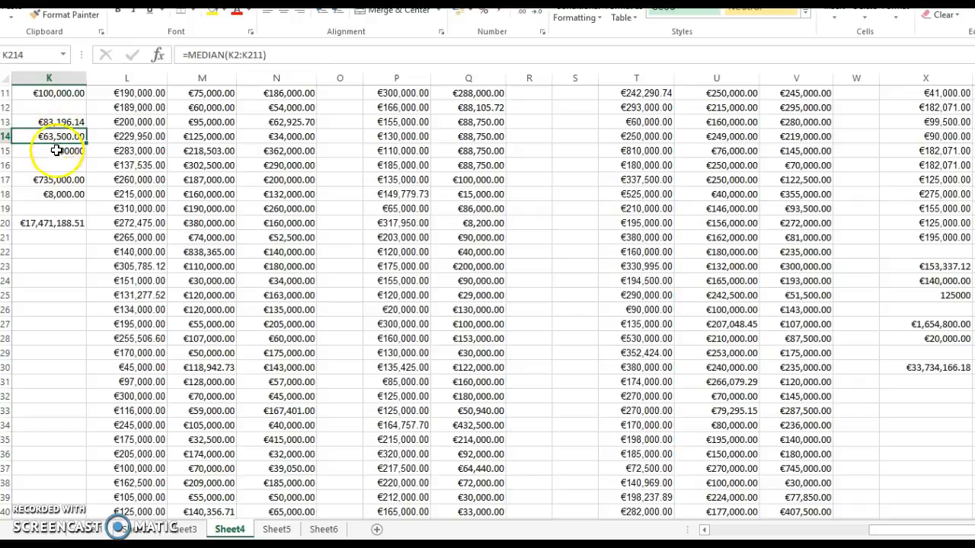
{"action": "left_click", "coordinate": [57, 151]}
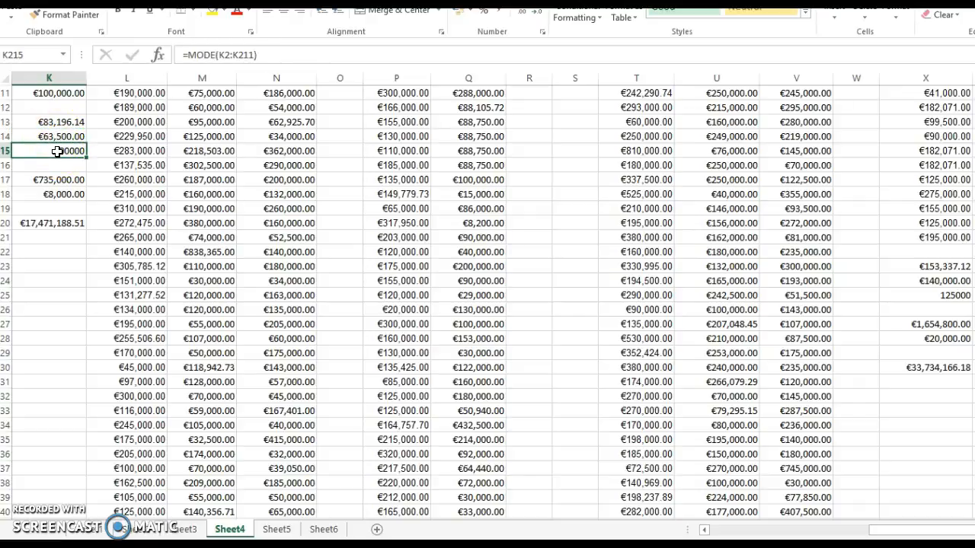
{"action": "left_click", "coordinate": [60, 181]}
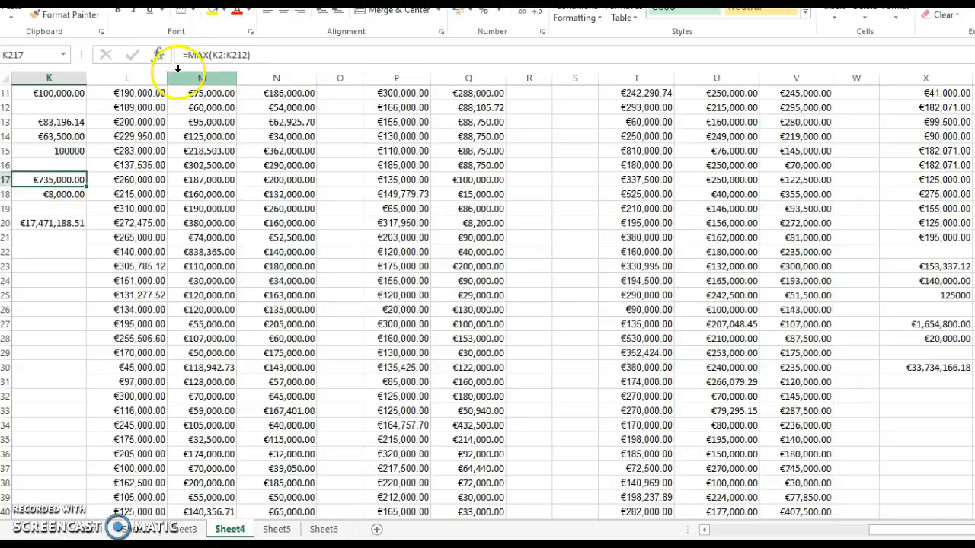
{"action": "left_click", "coordinate": [49, 193]}
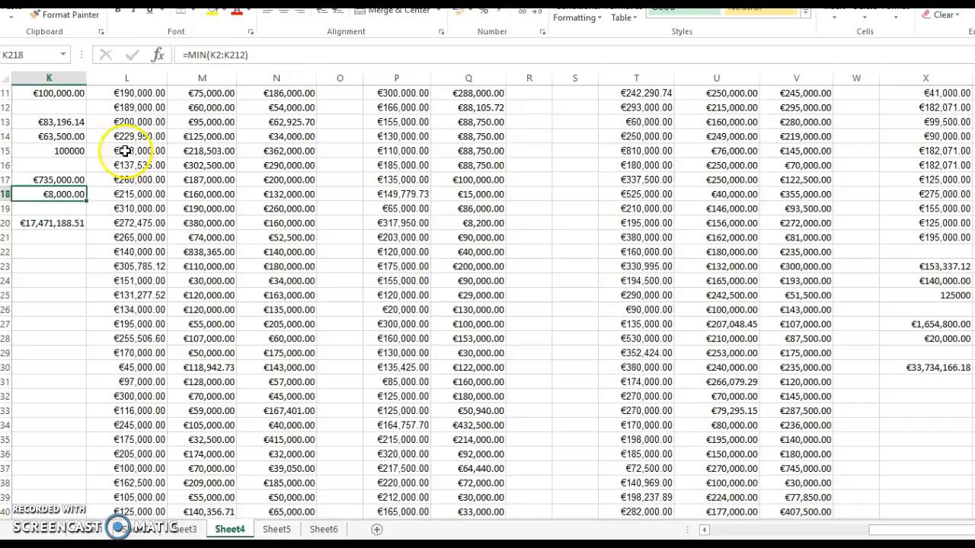
{"action": "left_click", "coordinate": [74, 223]}
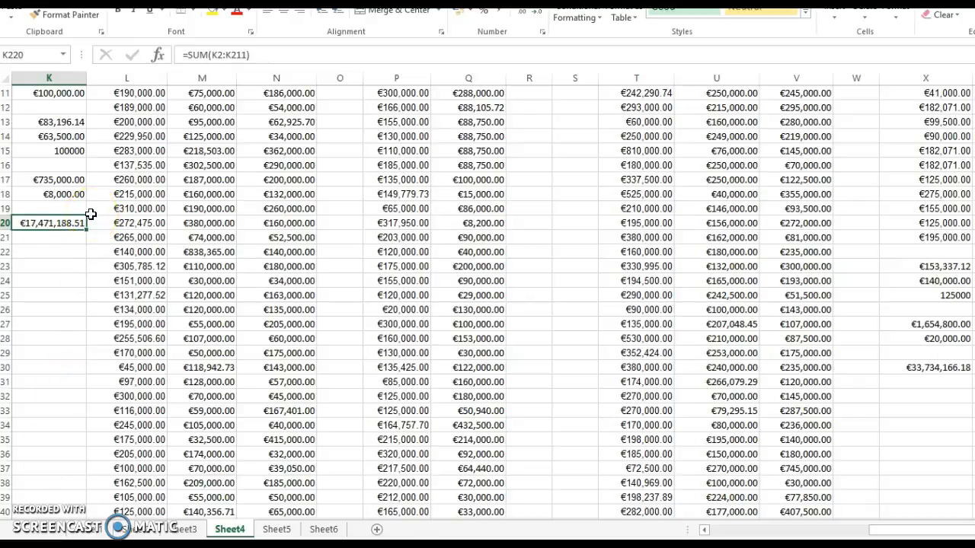
Step: Return to the first rows of Sheet4 and look over its county price columns starting from Leitrim
{"action": "key", "text": "Down"}
{"action": "key", "text": "Down"}
{"action": "key", "text": "Down"}
{"action": "key", "text": "Down"}
{"action": "key", "text": "Down"}
{"action": "key", "text": "Down"}
{"action": "key", "text": "Down"}
{"action": "key", "text": "Down"}
{"action": "key", "text": "Down"}
{"action": "key", "text": "Down"}
{"action": "key", "text": "Down"}
{"action": "key", "text": "Down"}
{"action": "key", "text": "Down"}
{"action": "key", "text": "Down"}
{"action": "key", "text": "Down"}
{"action": "key", "text": "Down"}
{"action": "key", "text": "Down"}
{"action": "key", "text": "Down"}
{"action": "key", "text": "Down"}
{"action": "key", "text": "Down"}
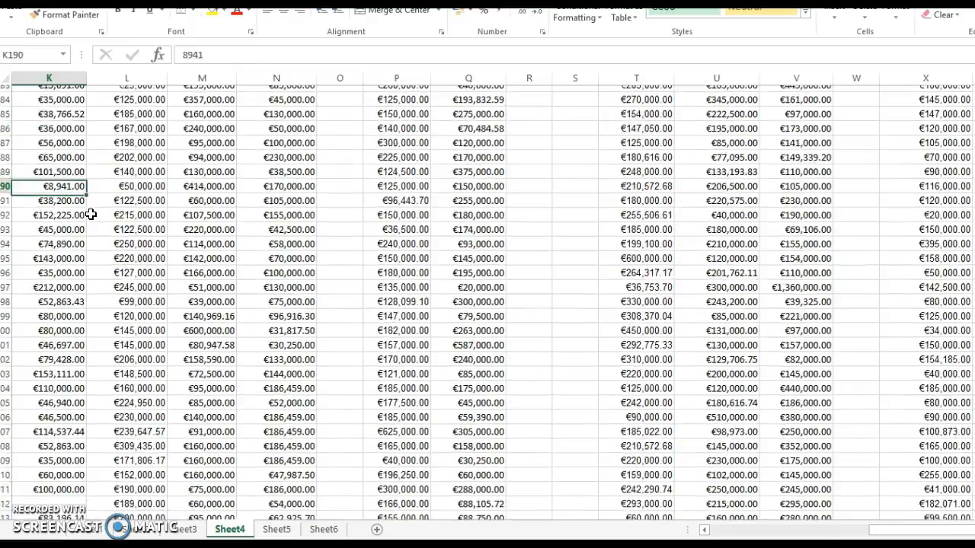
{"action": "key", "text": "Up"}
{"action": "key", "text": "Up"}
{"action": "key", "text": "Up"}
{"action": "key", "text": "Up"}
{"action": "key", "text": "Up"}
{"action": "key", "text": "Up"}
{"action": "key", "text": "Up"}
{"action": "key", "text": "Up"}
{"action": "key", "text": "Up"}
{"action": "key", "text": "Up"}
{"action": "key", "text": "Up"}
{"action": "key", "text": "Up"}
{"action": "key", "text": "Up"}
{"action": "key", "text": "Up"}
{"action": "key", "text": "Up"}
{"action": "key", "text": "Up"}
{"action": "key", "text": "Up"}
{"action": "key", "text": "Up"}
{"action": "key", "text": "Up"}
{"action": "key", "text": "Up"}
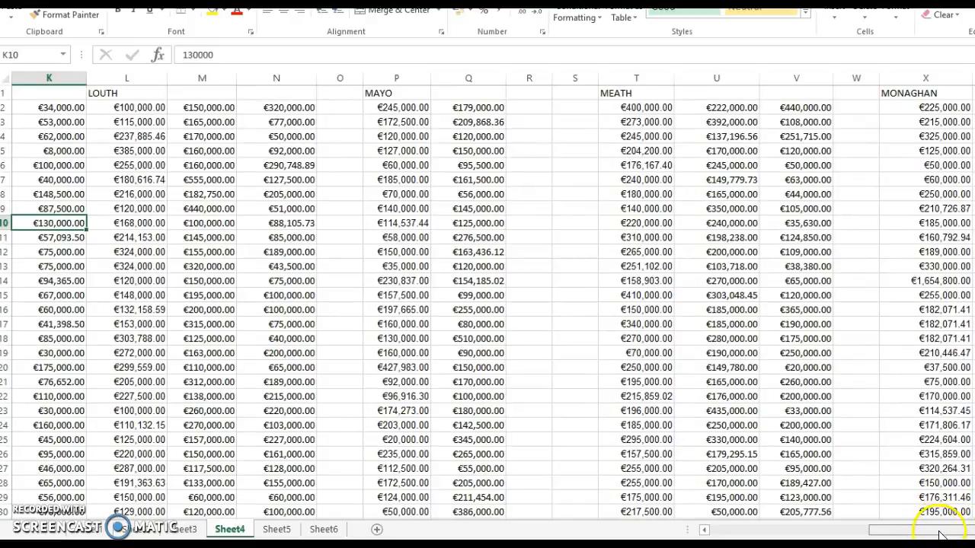
{"action": "left_click_drag", "start_coordinate": [954, 533], "coordinate": [719, 534]}
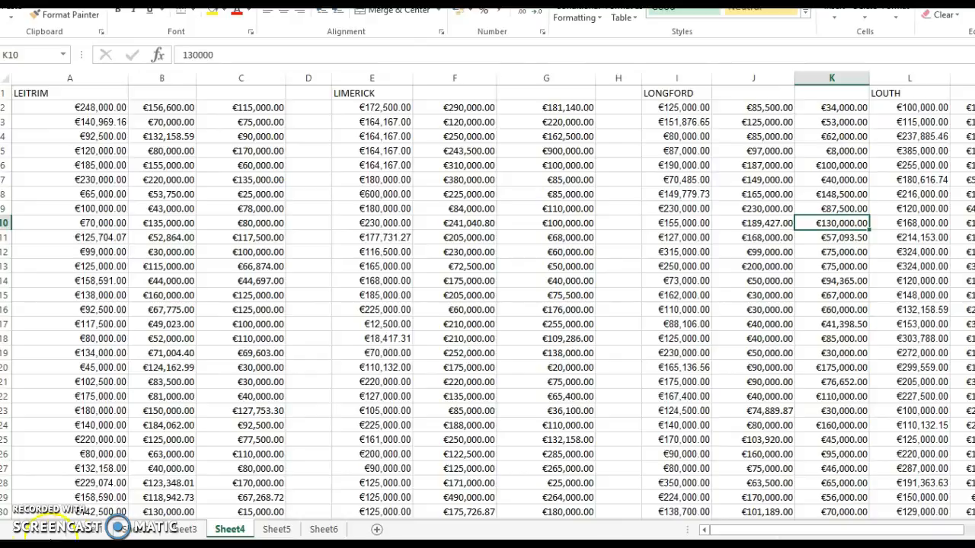
Step: Select the Carlow chart on the first sheet and view the column chart types available for insertion
{"action": "left_click", "coordinate": [84, 530]}
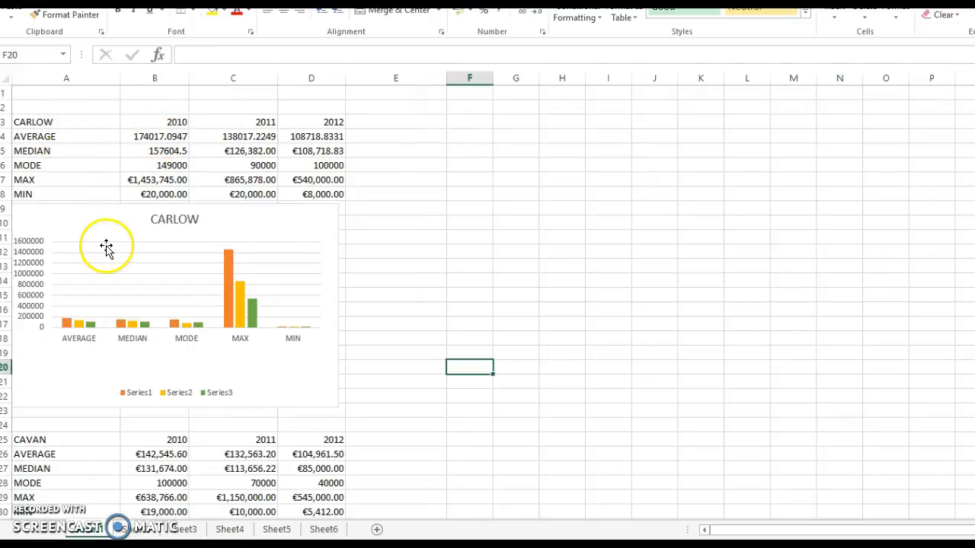
{"action": "left_click", "coordinate": [164, 233]}
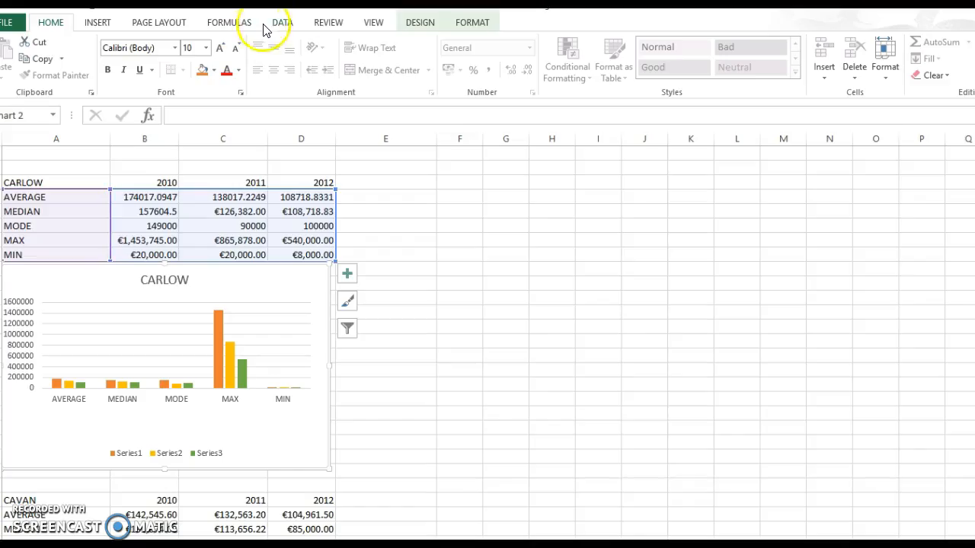
{"action": "left_click", "coordinate": [108, 0]}
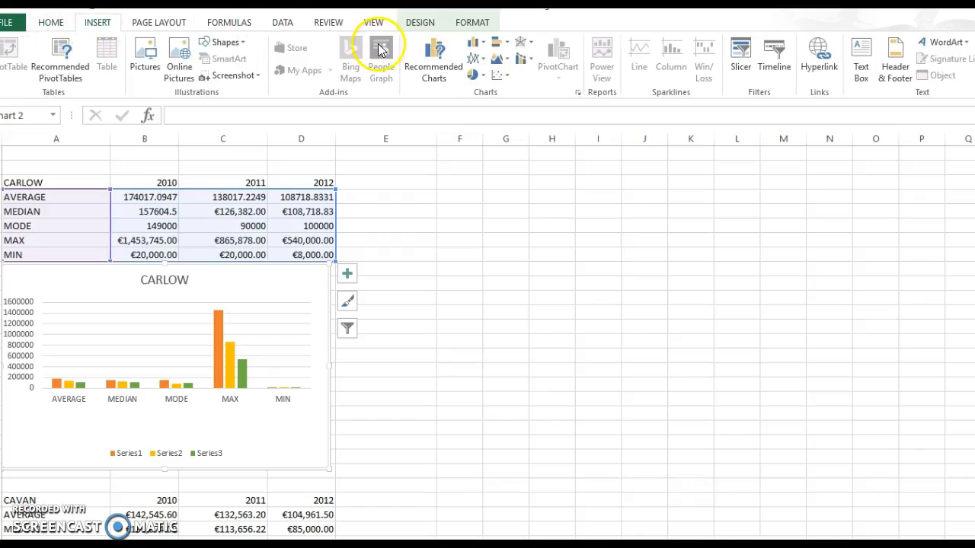
{"action": "left_click", "coordinate": [473, 44]}
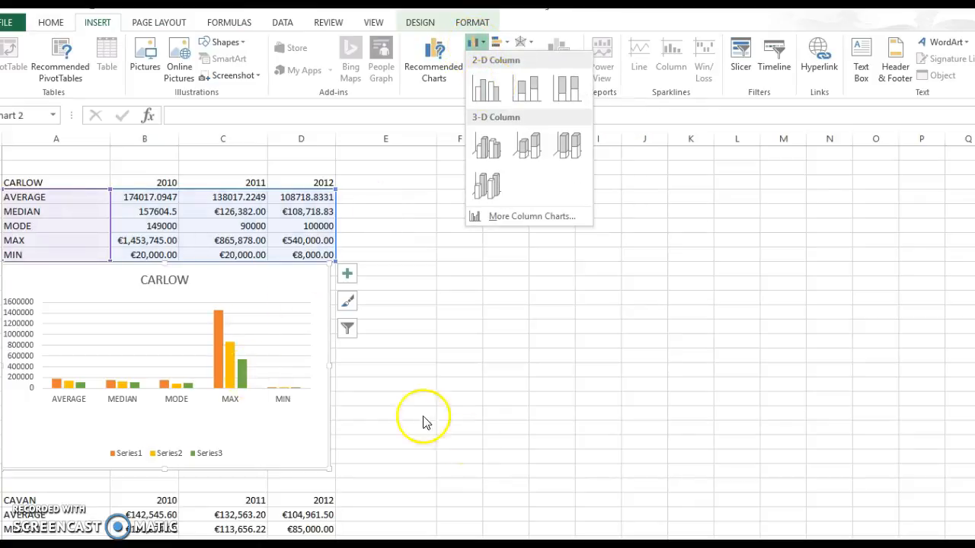
{"action": "left_click", "coordinate": [454, 429]}
Step: Review the Cavan, Clare and Cork statistics and charts further down the first sheet
{"action": "key", "text": "Down"}
{"action": "key", "text": "Down"}
{"action": "key", "text": "Down"}
{"action": "key", "text": "Down"}
{"action": "key", "text": "Down"}
{"action": "key", "text": "Down"}
{"action": "key", "text": "Down"}
{"action": "key", "text": "Down"}
{"action": "key", "text": "Down"}
{"action": "key", "text": "Down"}
{"action": "key", "text": "Down"}
{"action": "key", "text": "Down"}
{"action": "key", "text": "Down"}
{"action": "key", "text": "Down"}
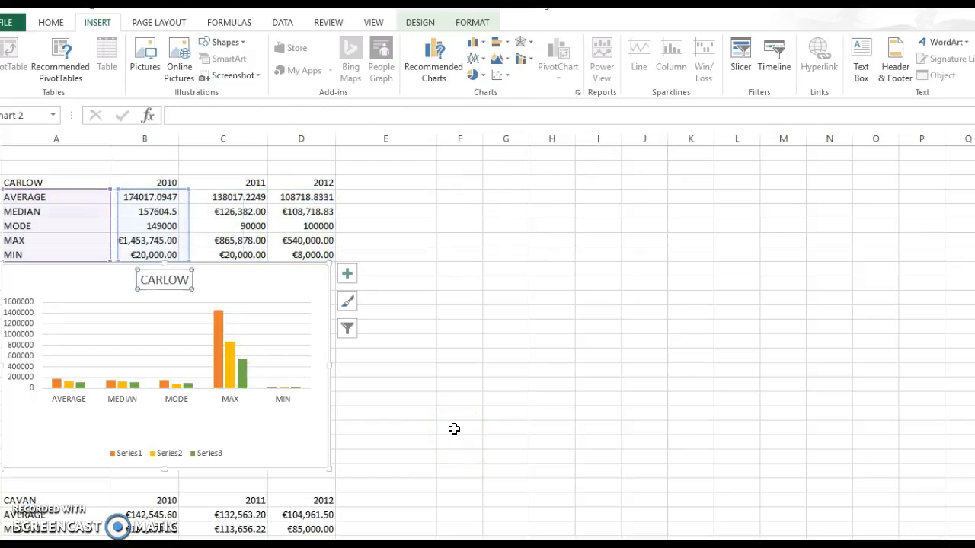
{"action": "scroll", "coordinate": [454, 428], "scroll_direction": "down", "scroll_amount": 10}
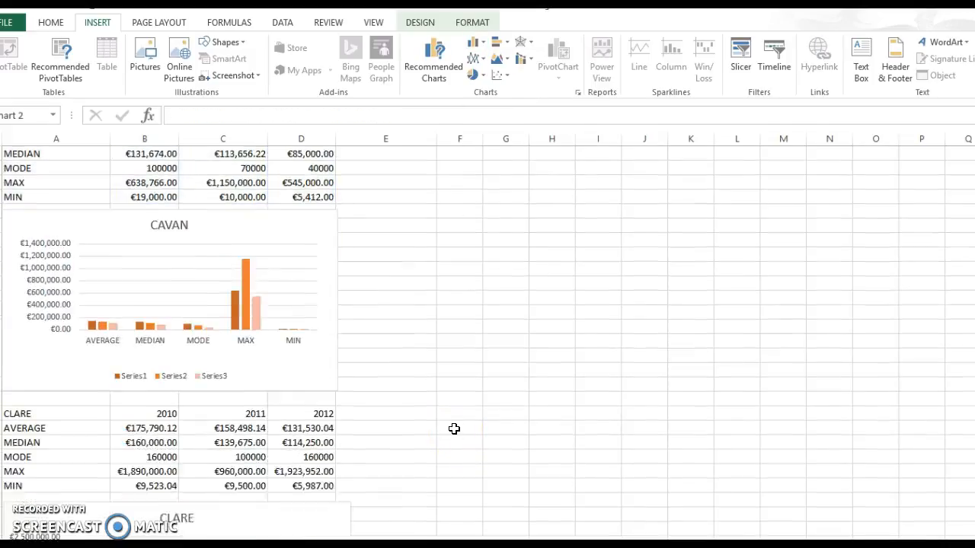
{"action": "scroll", "coordinate": [454, 429], "scroll_direction": "down", "scroll_amount": 18}
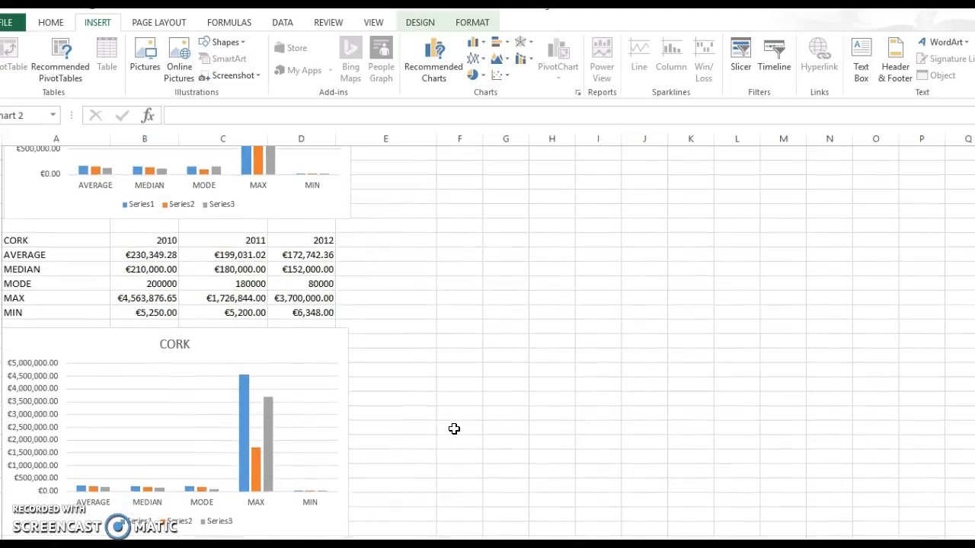
Step: Review the remaining county statistics and column charts on the first sheet, from Cork down to Wicklow
{"action": "scroll", "coordinate": [454, 429], "scroll_direction": "down", "scroll_amount": 18}
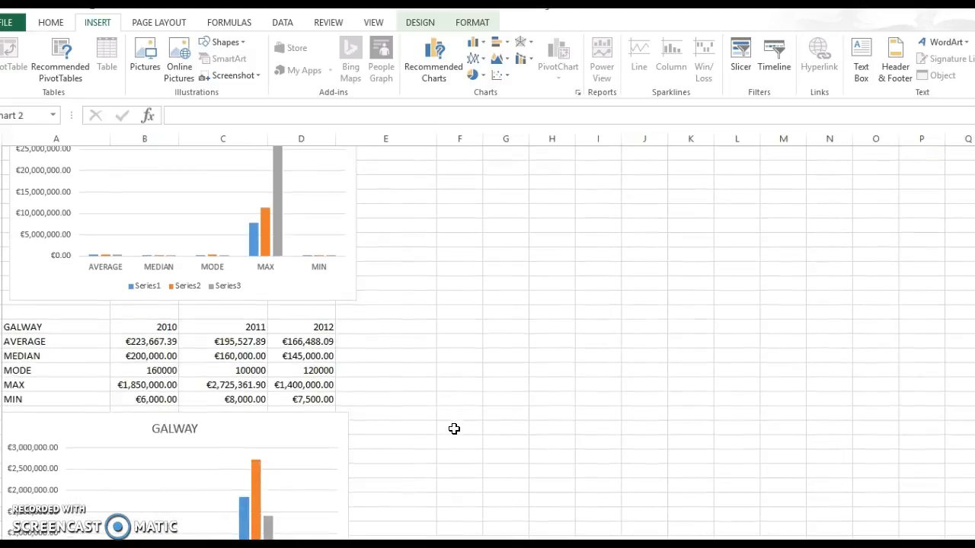
{"action": "scroll", "coordinate": [454, 429], "scroll_direction": "down", "scroll_amount": 20}
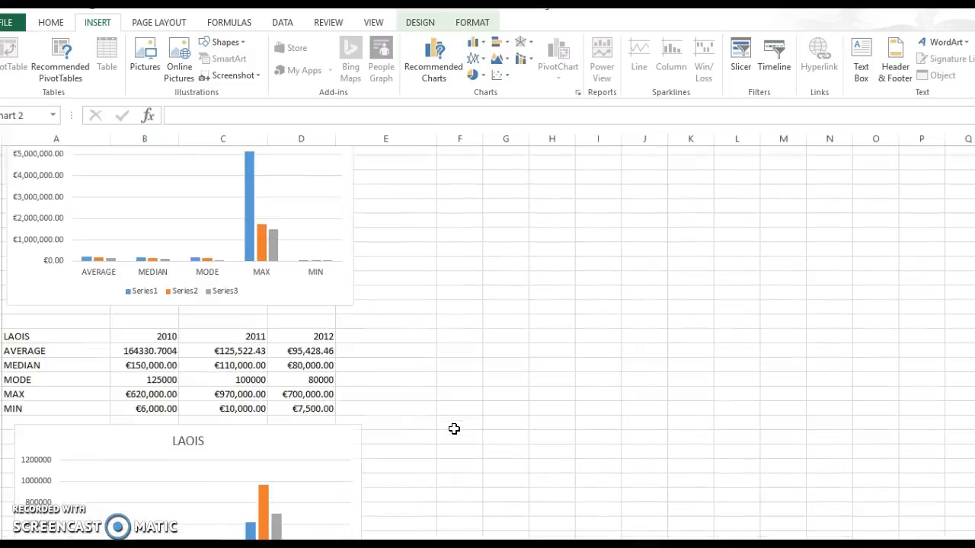
{"action": "scroll", "coordinate": [453, 429], "scroll_direction": "down", "scroll_amount": 10}
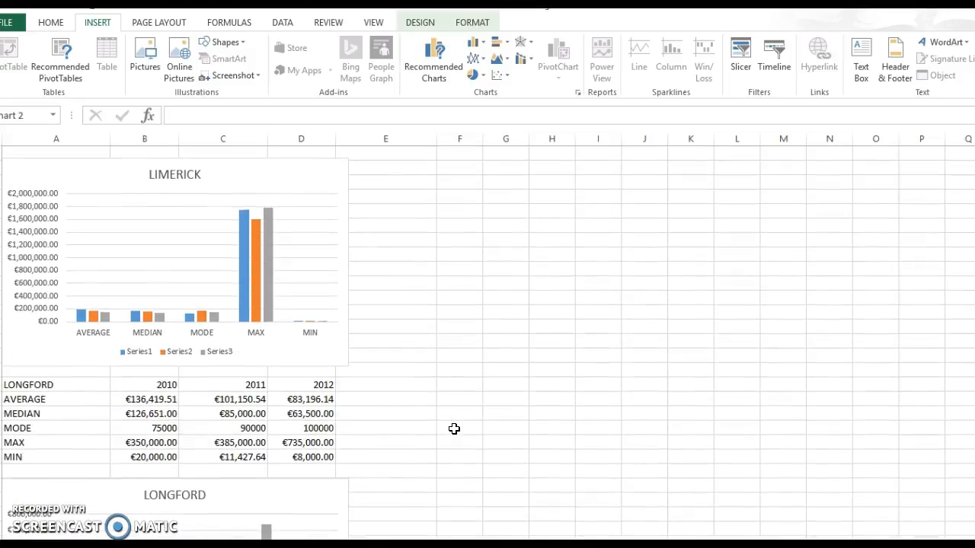
{"action": "scroll", "coordinate": [454, 429], "scroll_direction": "down", "scroll_amount": 20}
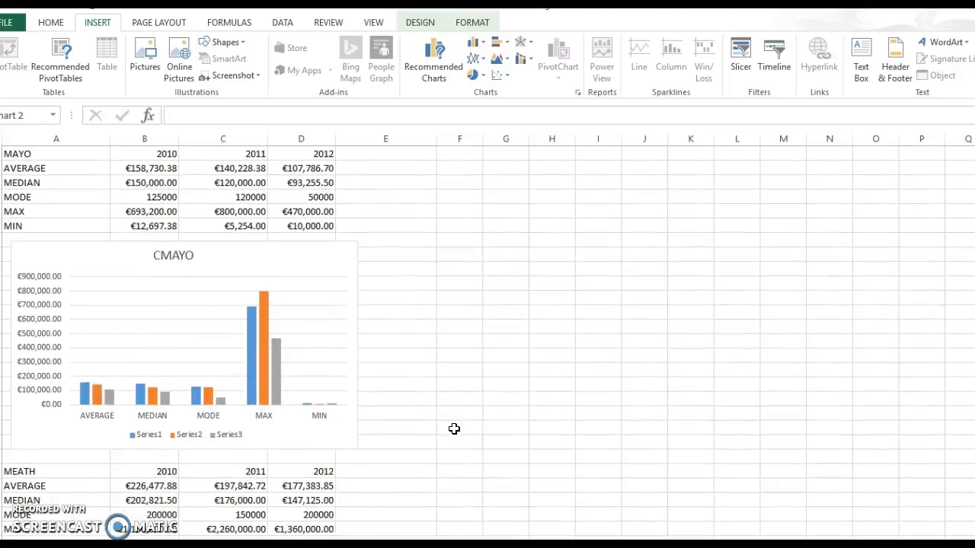
{"action": "scroll", "coordinate": [454, 429], "scroll_direction": "down", "scroll_amount": 20}
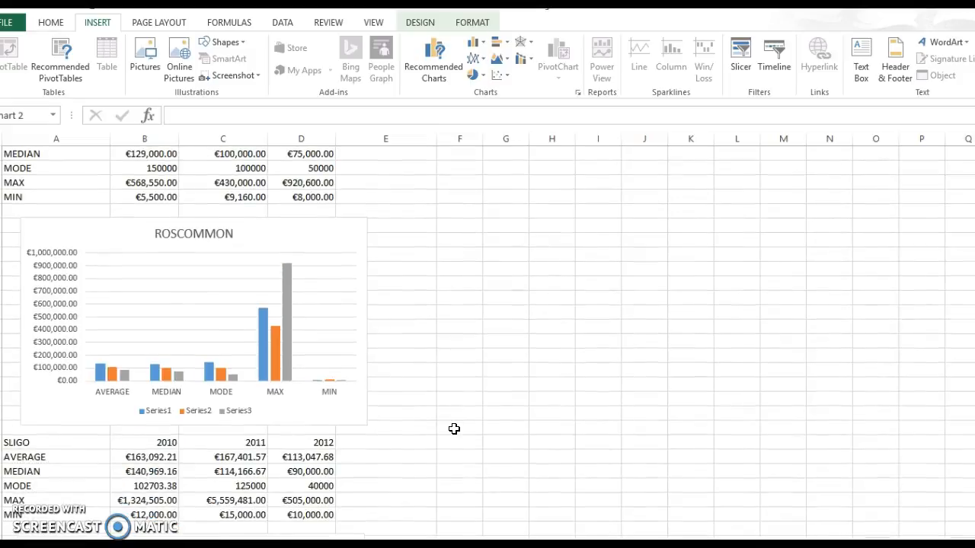
{"action": "scroll", "coordinate": [454, 429], "scroll_direction": "down", "scroll_amount": 20}
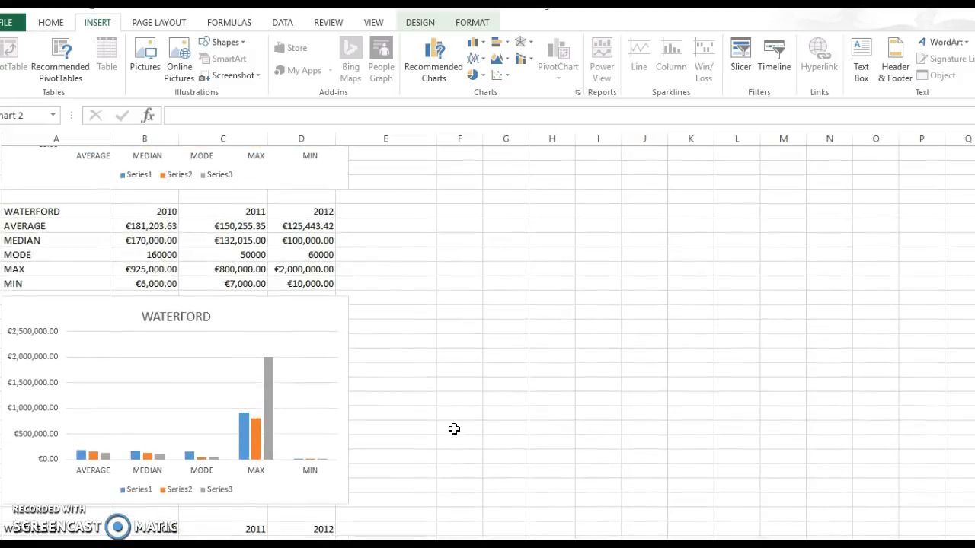
{"action": "scroll", "coordinate": [454, 429], "scroll_direction": "down", "scroll_amount": 10}
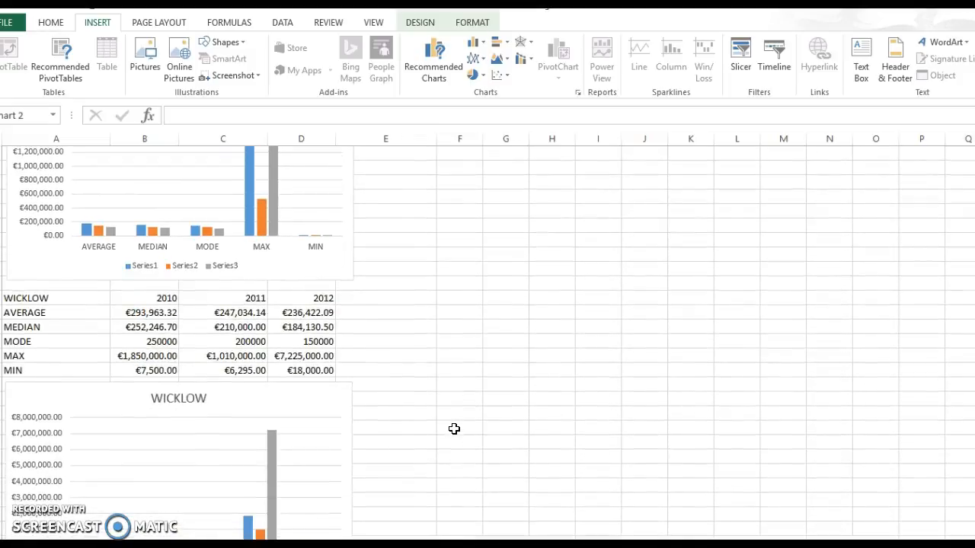
{"action": "scroll", "coordinate": [454, 429], "scroll_direction": "down", "scroll_amount": 8}
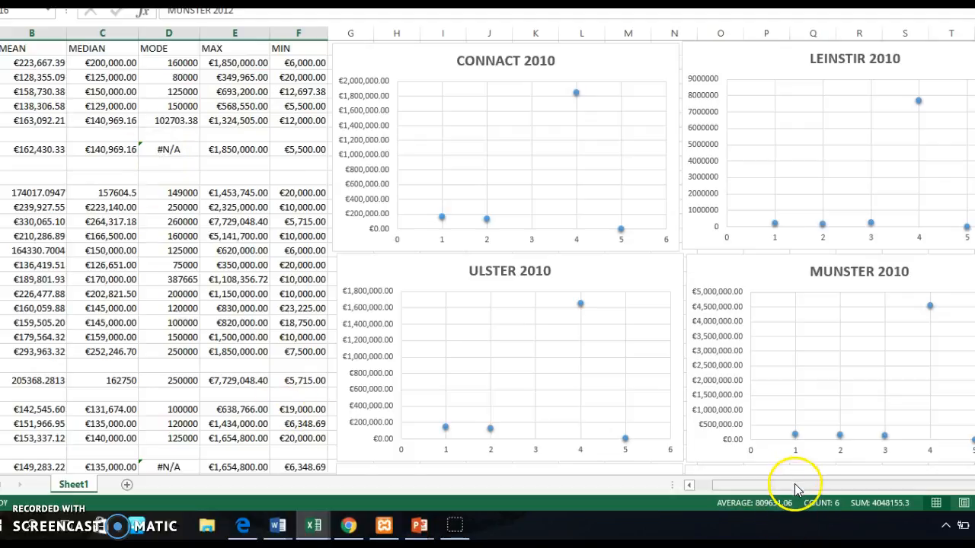
Step: Review the 2010 mean, median, mode, max and min figures of the counties and their provinces, starting with Connact
{"action": "scroll", "coordinate": [796, 488], "scroll_direction": "left", "scroll_amount": 3}
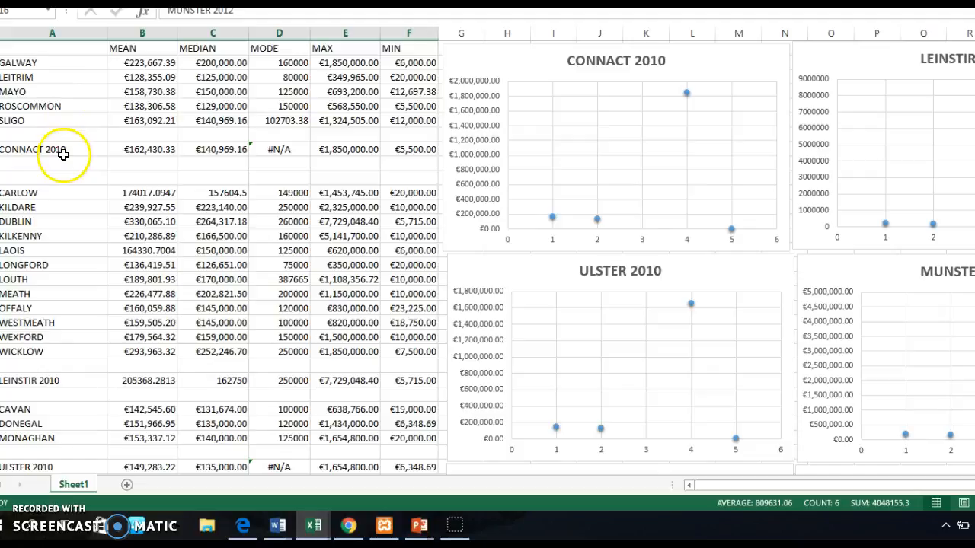
{"action": "left_click", "coordinate": [76, 141]}
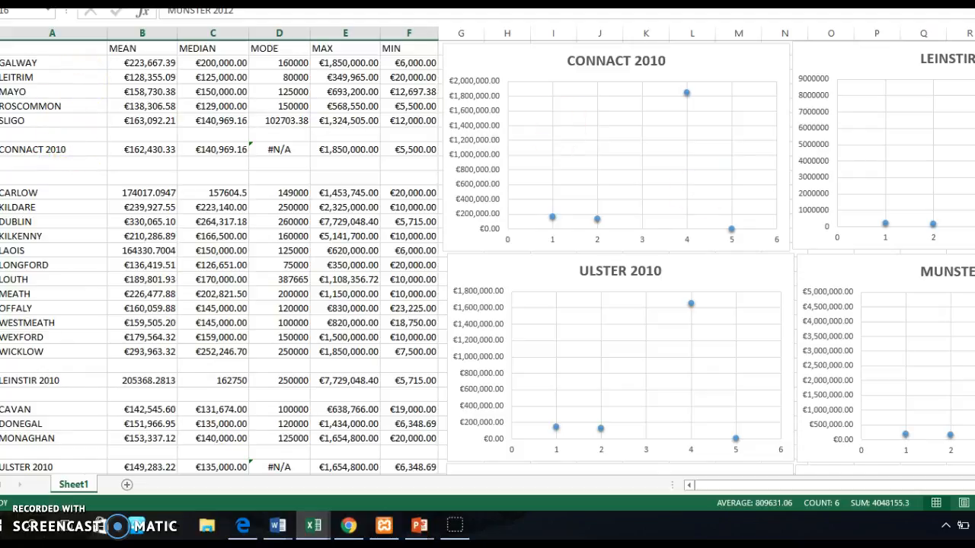
{"action": "scroll", "coordinate": [488, 256], "scroll_direction": "down", "scroll_amount": 3}
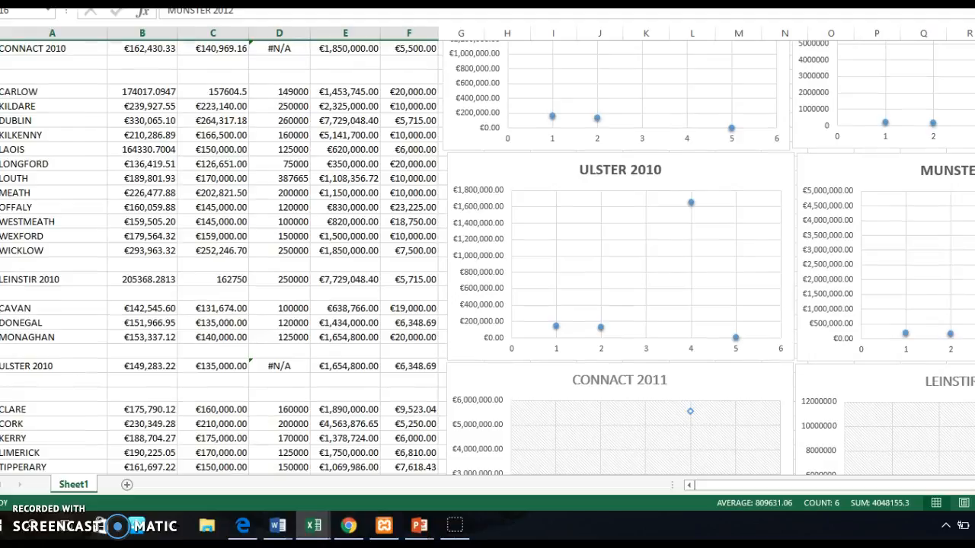
{"action": "scroll", "coordinate": [487, 257], "scroll_direction": "down", "scroll_amount": 3}
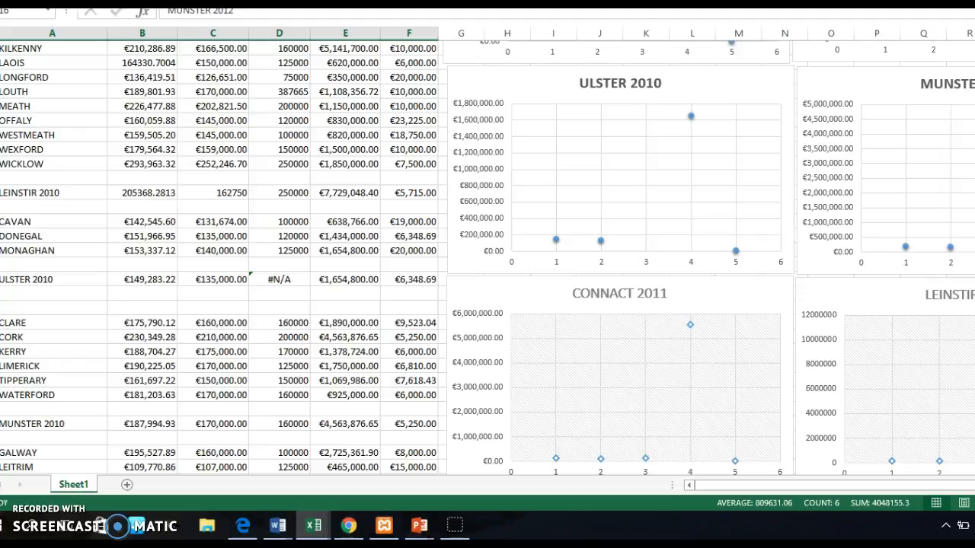
{"action": "scroll", "coordinate": [487, 257], "scroll_direction": "up", "scroll_amount": 5}
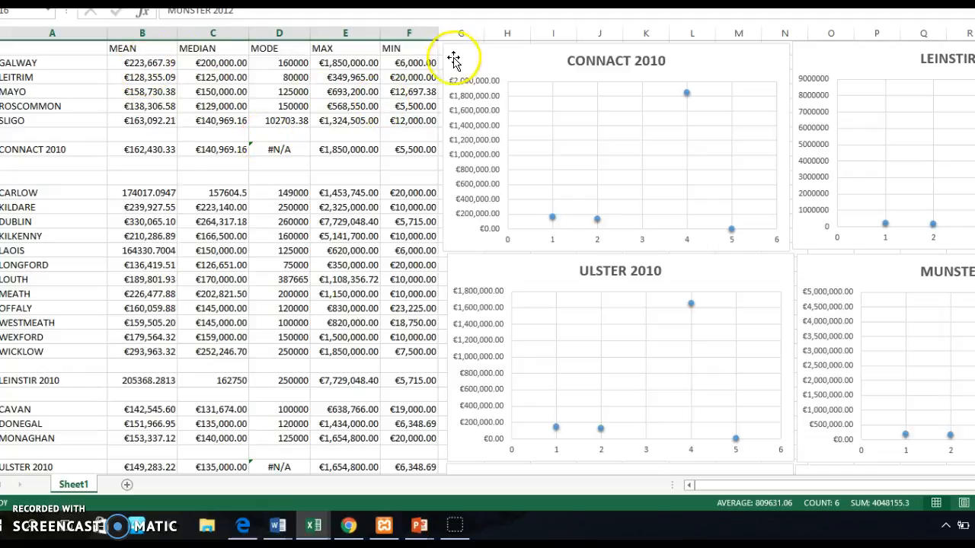
{"action": "left_click", "coordinate": [145, 154]}
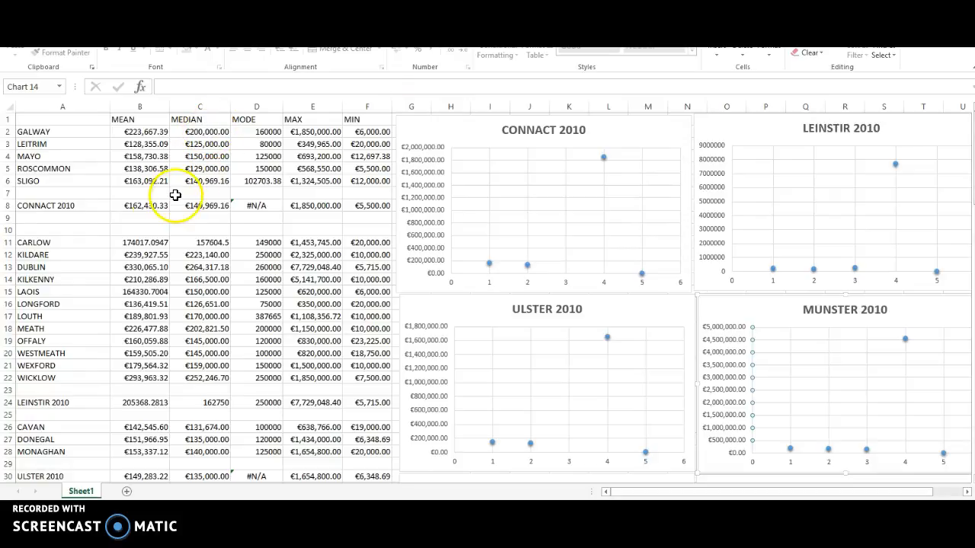
Step: Select the CONNACT 2010 row A8:F8, preview it as a scatter chart and leave the chart uninserted
{"action": "left_click_drag", "start_coordinate": [78, 202], "coordinate": [359, 205]}
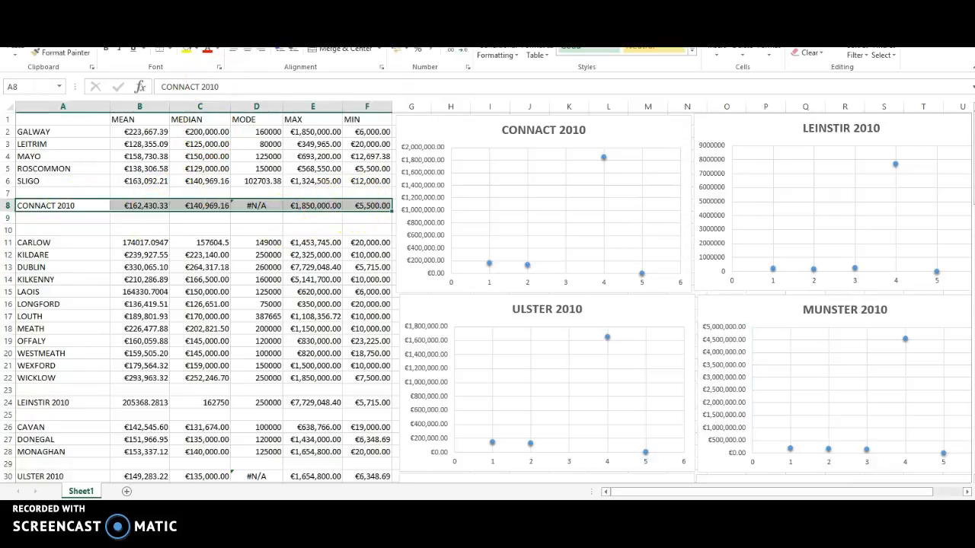
{"action": "left_click", "coordinate": [80, 8]}
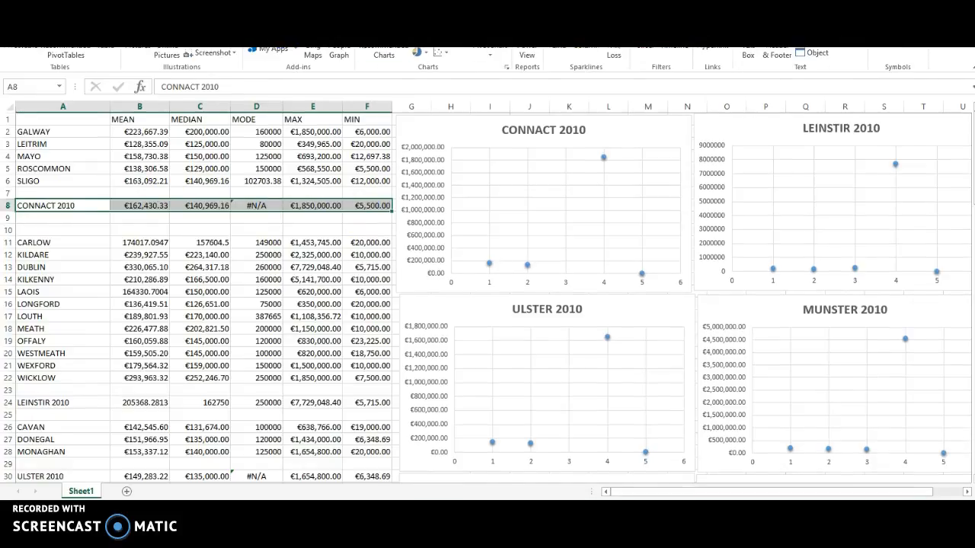
{"action": "left_click", "coordinate": [440, 53]}
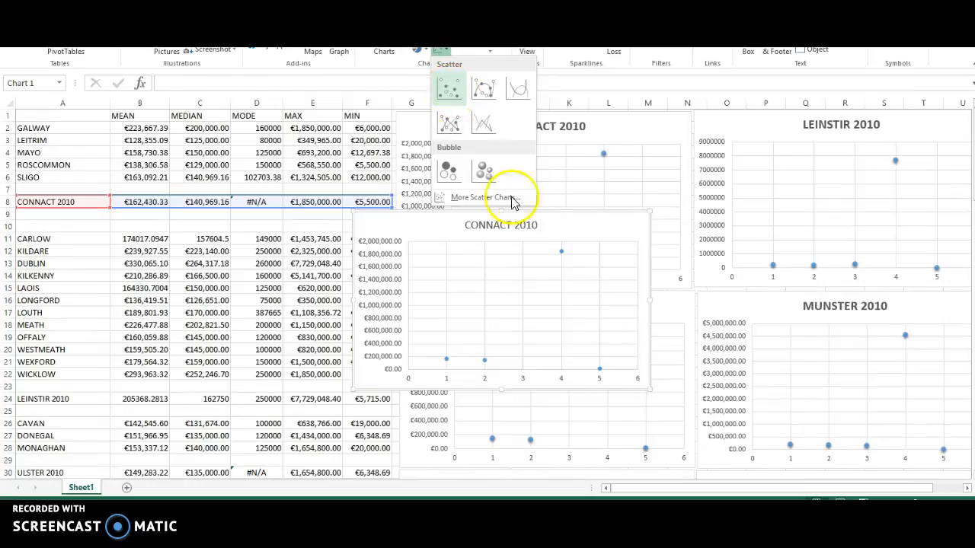
{"action": "key", "text": "Escape"}
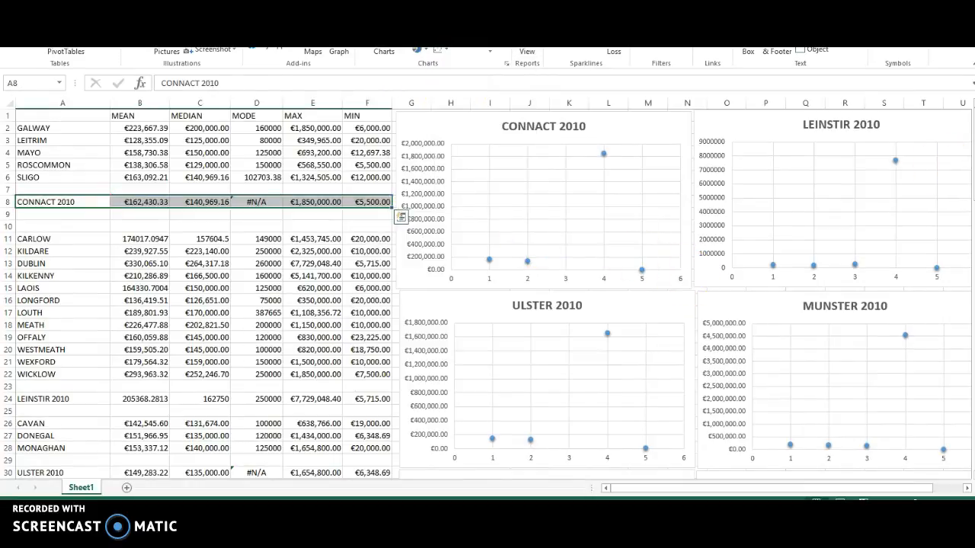
Step: Look over the province summary rows and scatter charts for 2010, 2011 and 2012 further down the sheet
{"action": "scroll", "coordinate": [487, 295], "scroll_direction": "down", "scroll_amount": 6}
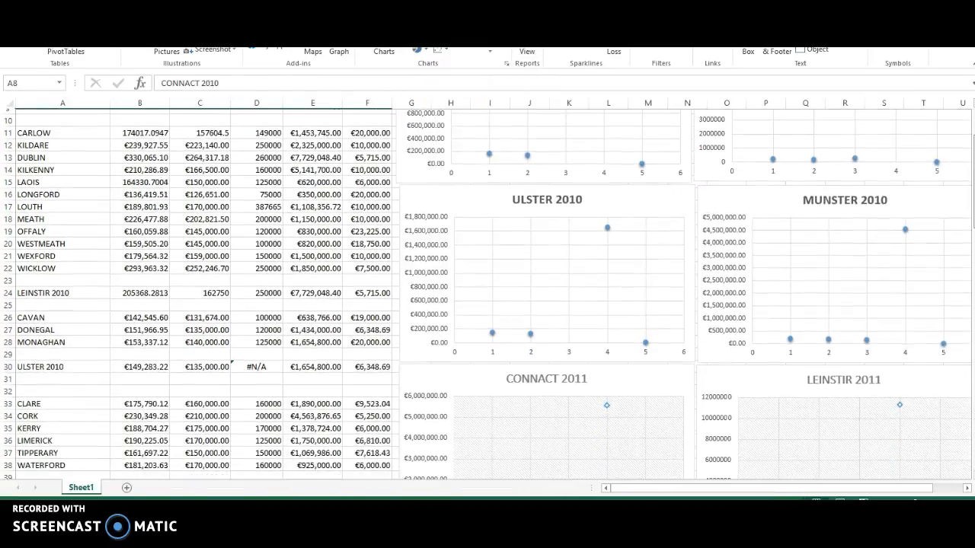
{"action": "scroll", "coordinate": [488, 294], "scroll_direction": "down", "scroll_amount": 3}
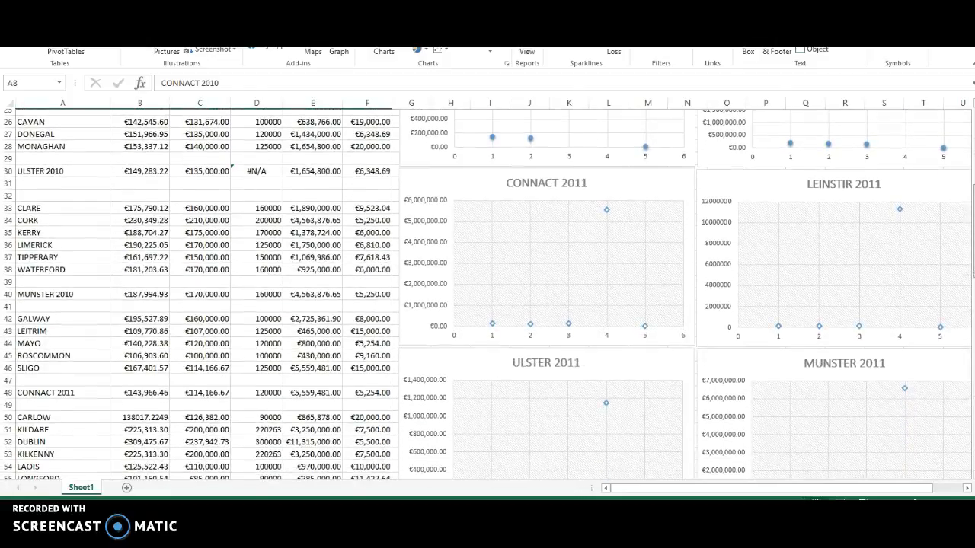
{"action": "scroll", "coordinate": [488, 294], "scroll_direction": "down", "scroll_amount": 1}
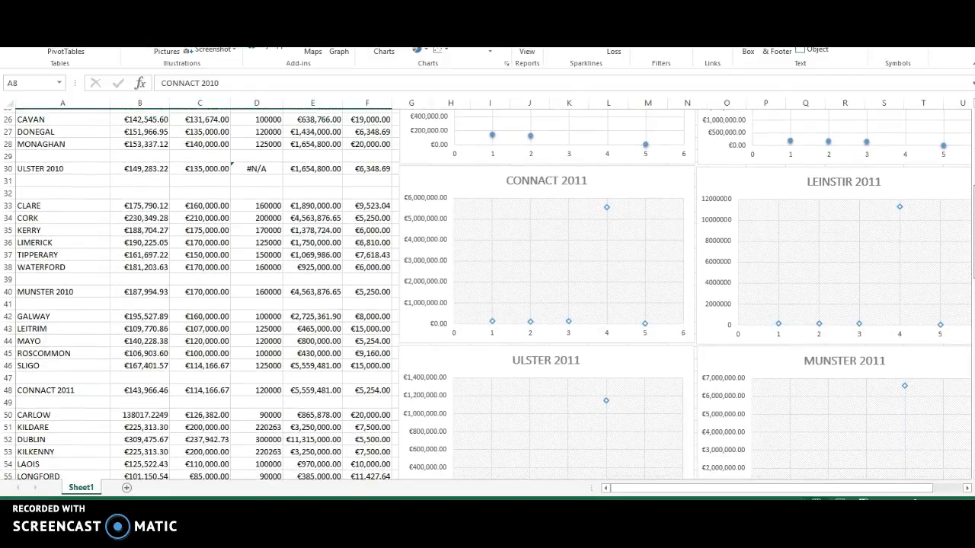
{"action": "scroll", "coordinate": [488, 294], "scroll_direction": "down", "scroll_amount": 1}
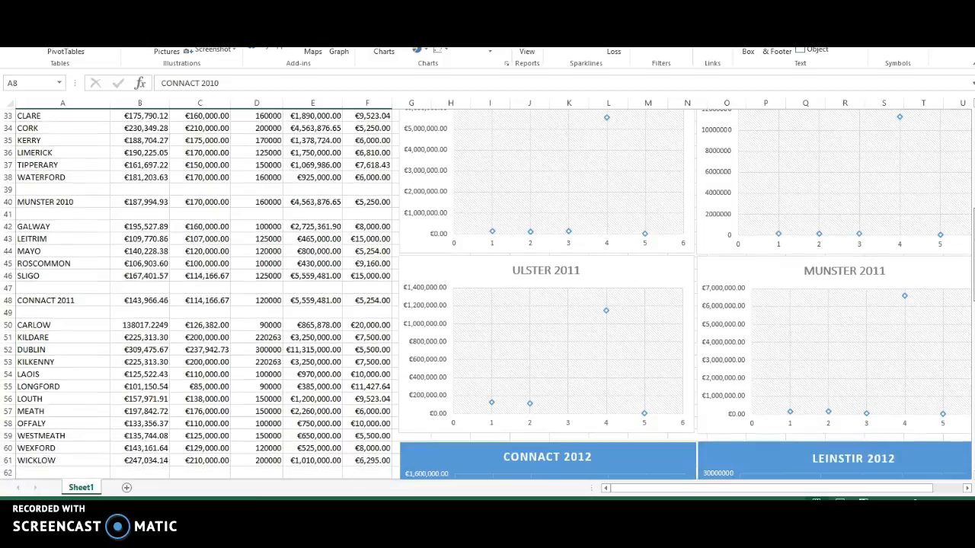
{"action": "scroll", "coordinate": [488, 295], "scroll_direction": "down", "scroll_amount": 7}
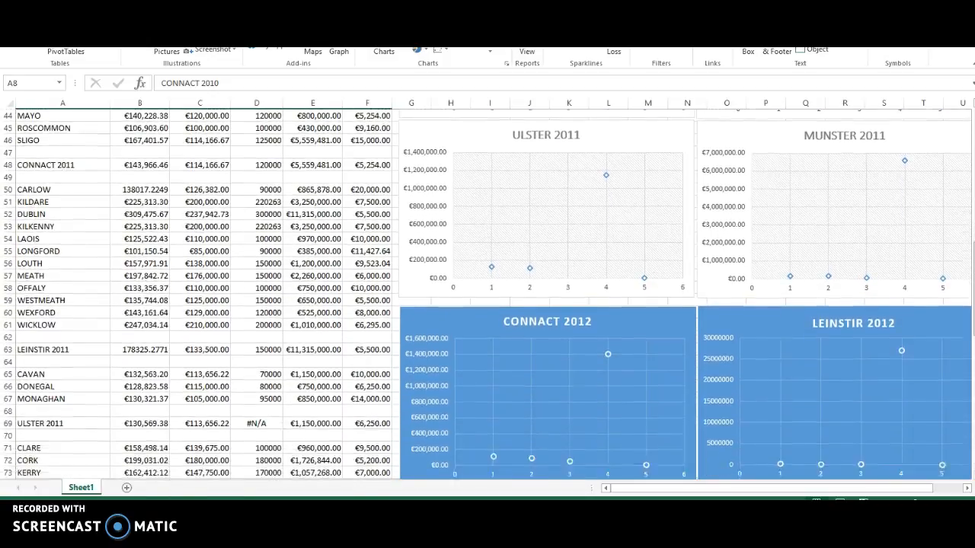
{"action": "scroll", "coordinate": [488, 294], "scroll_direction": "down", "scroll_amount": 2}
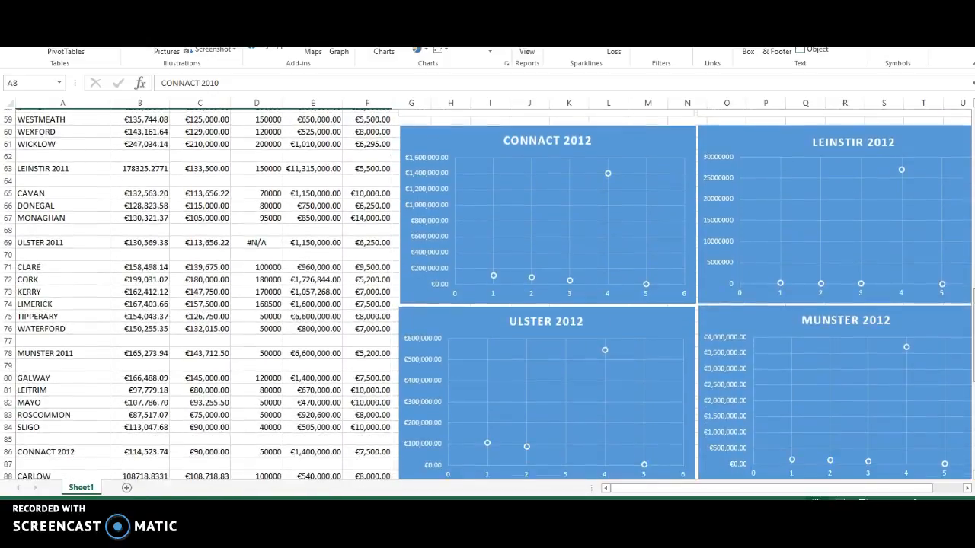
{"action": "scroll", "coordinate": [487, 294], "scroll_direction": "down", "scroll_amount": 2}
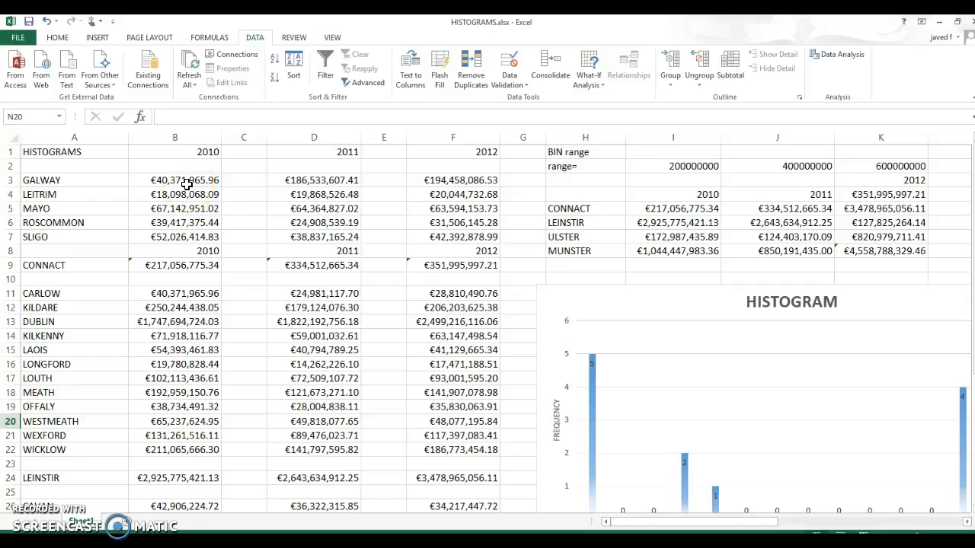
Step: Inspect the SUM formula behind the 2010 CONNACT total in cell B9 of the HISTOGRAMS workbook
{"action": "left_click", "coordinate": [175, 263]}
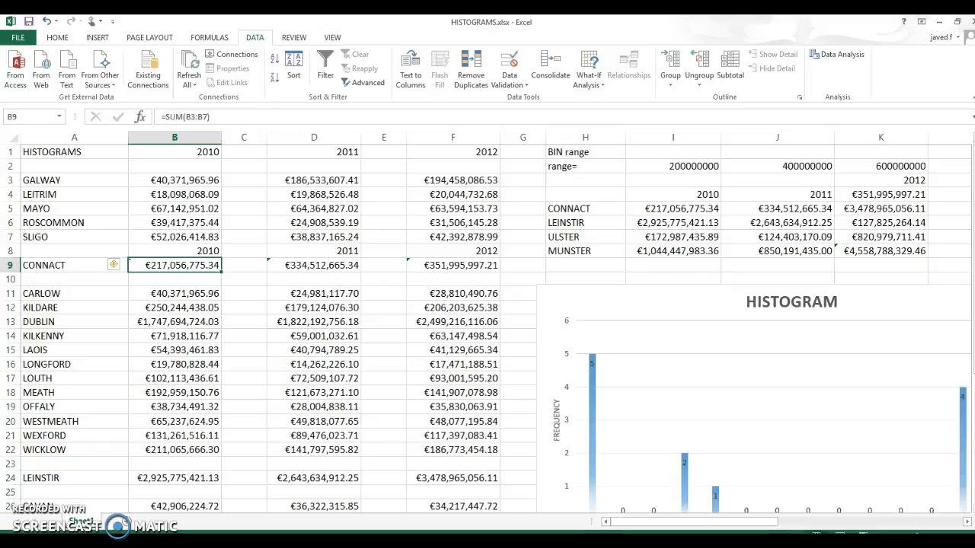
{"action": "mouse_move", "coordinate": [974, 168]}
{"action": "left_mouse_down"}
{"action": "mouse_move", "coordinate": [973, 294]}
{"action": "mouse_move", "coordinate": [974, 167]}
{"action": "left_mouse_up"}
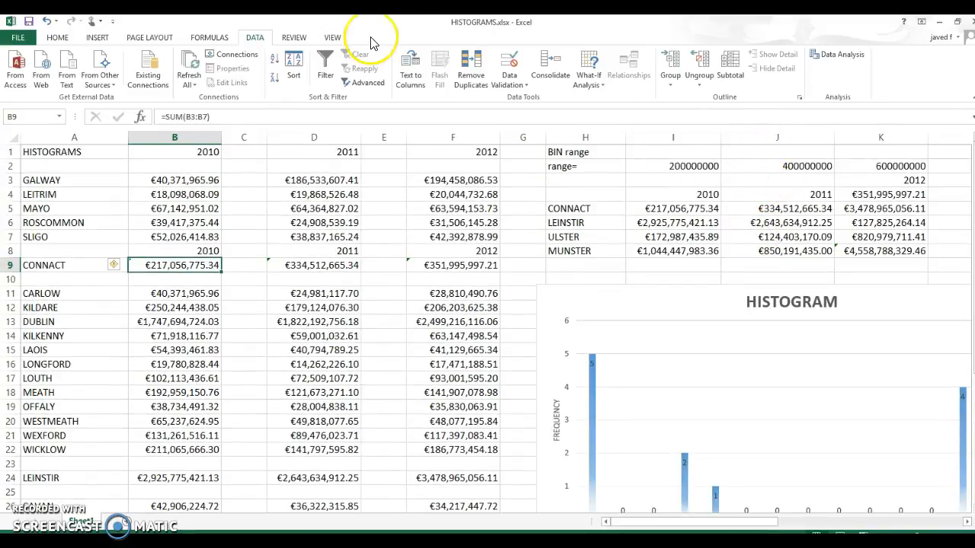
Step: Open the list of available Excel Add-ins and confirm it with Analysis ToolPak enabled
{"action": "left_click", "coordinate": [17, 38]}
{"action": "left_click", "coordinate": [296, 313]}
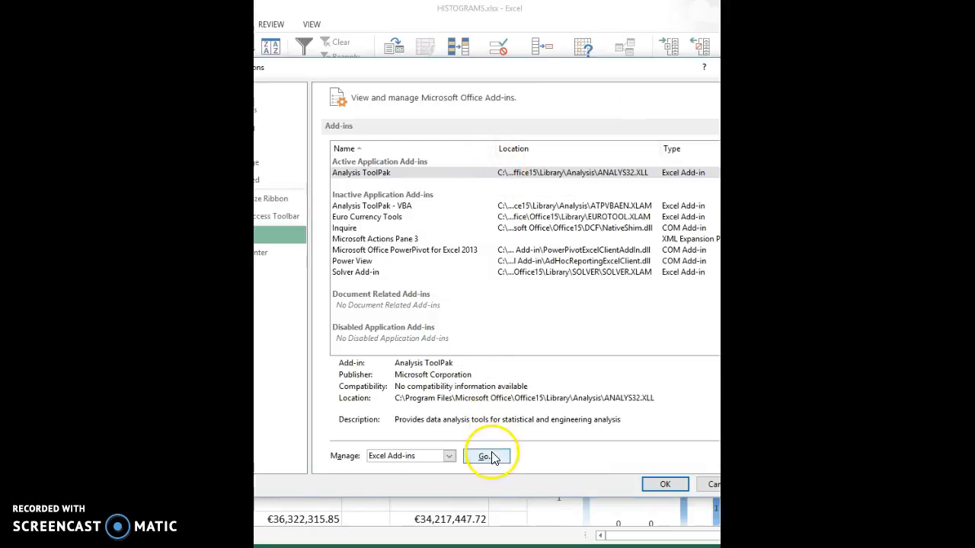
{"action": "left_click", "coordinate": [490, 455]}
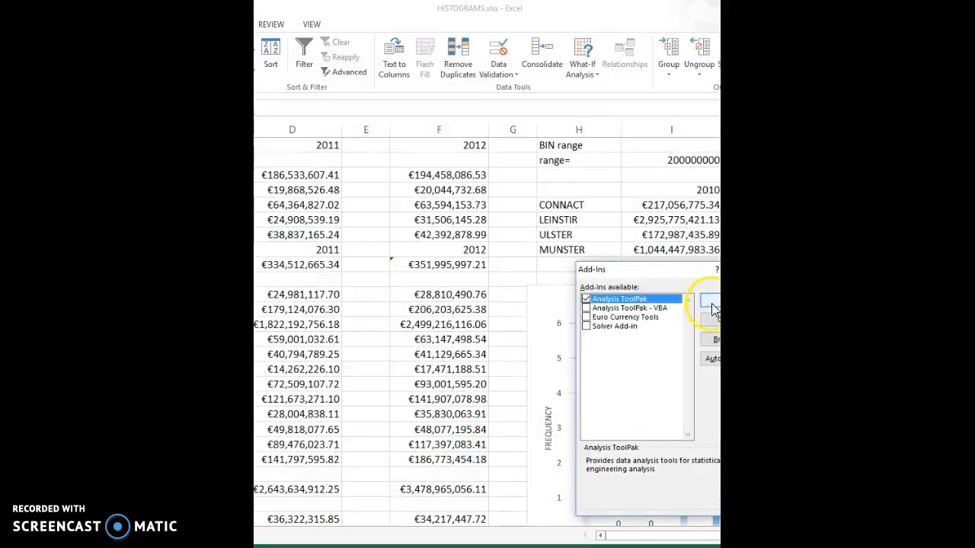
{"action": "left_click", "coordinate": [710, 302]}
Step: Start the Histogram tool from the Data Analysis tools to show its input and bin range settings
{"action": "left_click", "coordinate": [230, 28]}
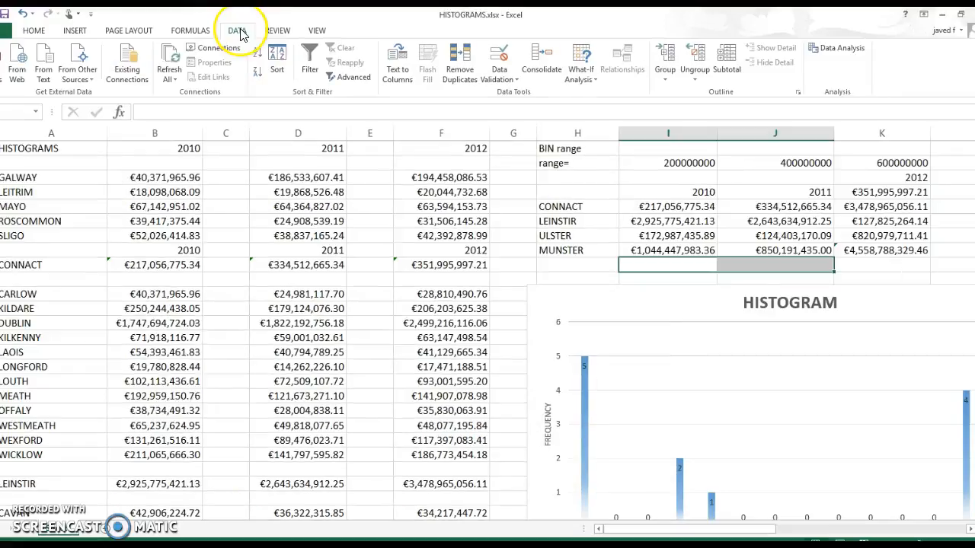
{"action": "left_click", "coordinate": [836, 49]}
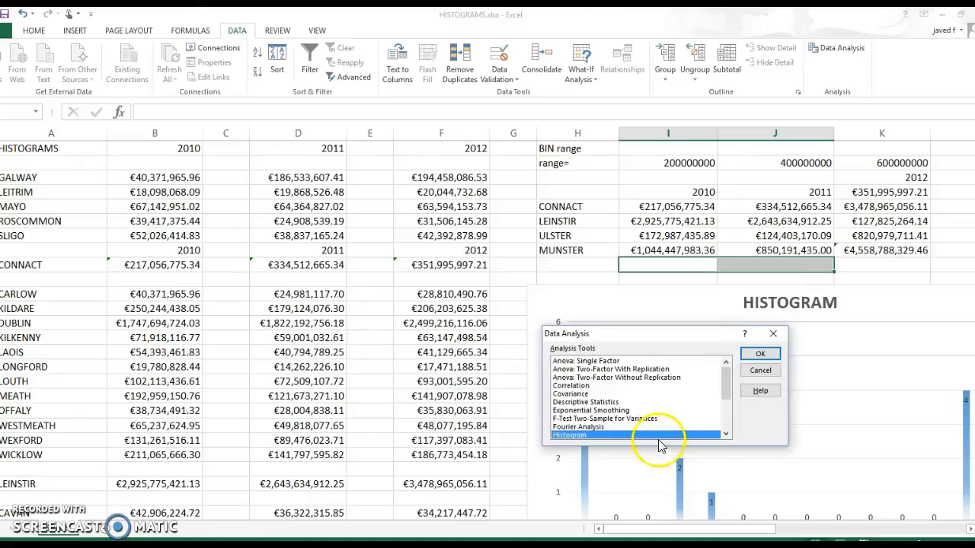
{"action": "left_click", "coordinate": [759, 354]}
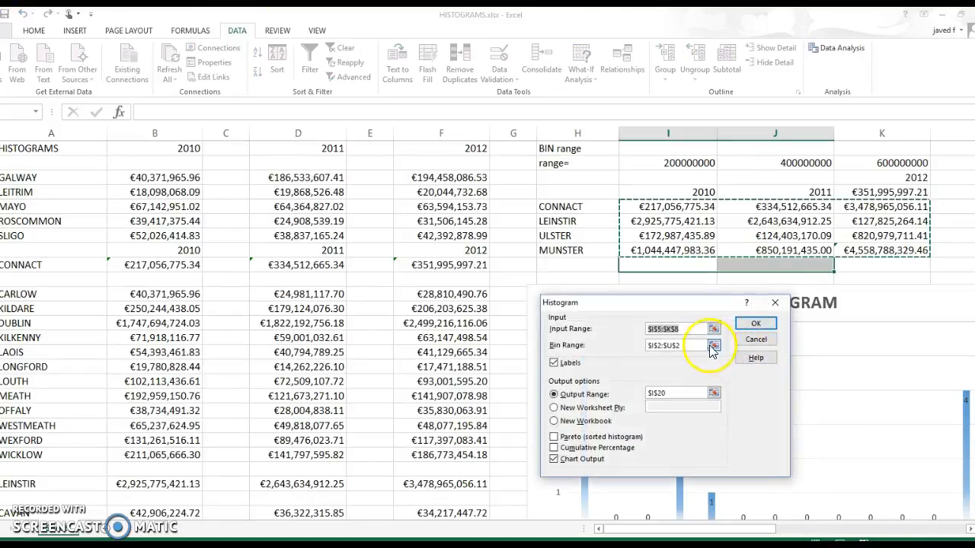